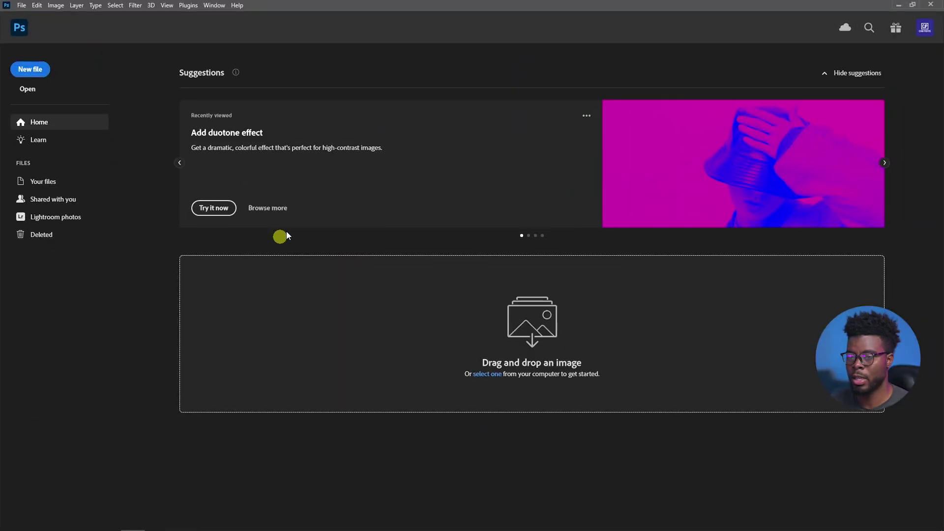
# Step: Create a new blank white 1080 × 1350 px portrait document at 300 ppi
pyautogui.click(42, 74)
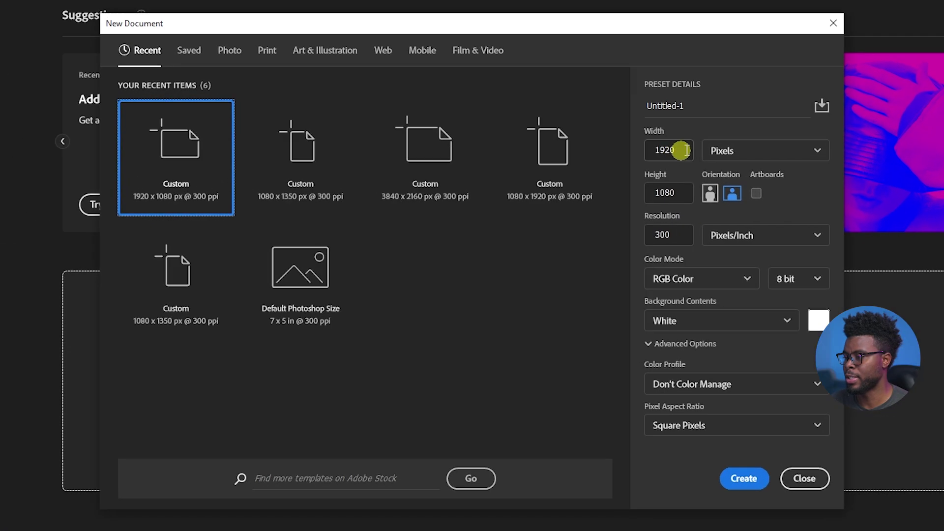
pyautogui.doubleClick(609, 169)
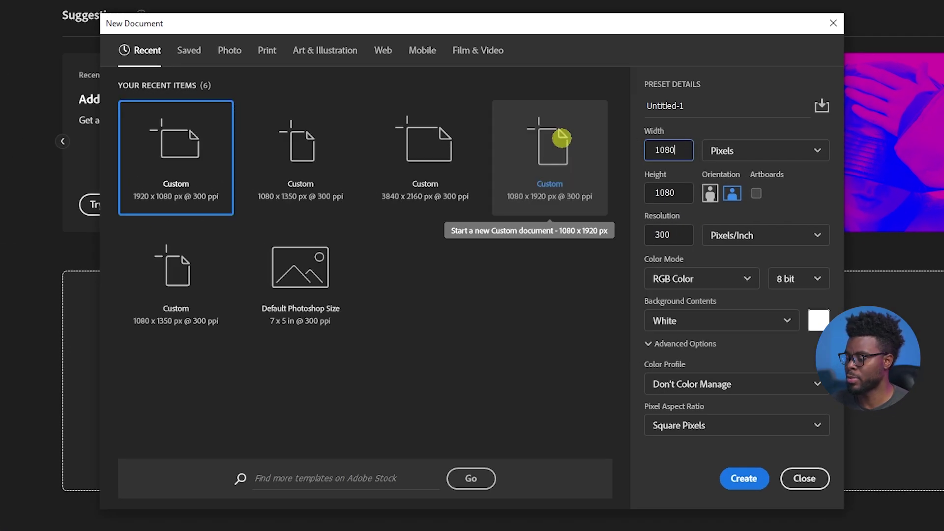
pyautogui.click(664, 192)
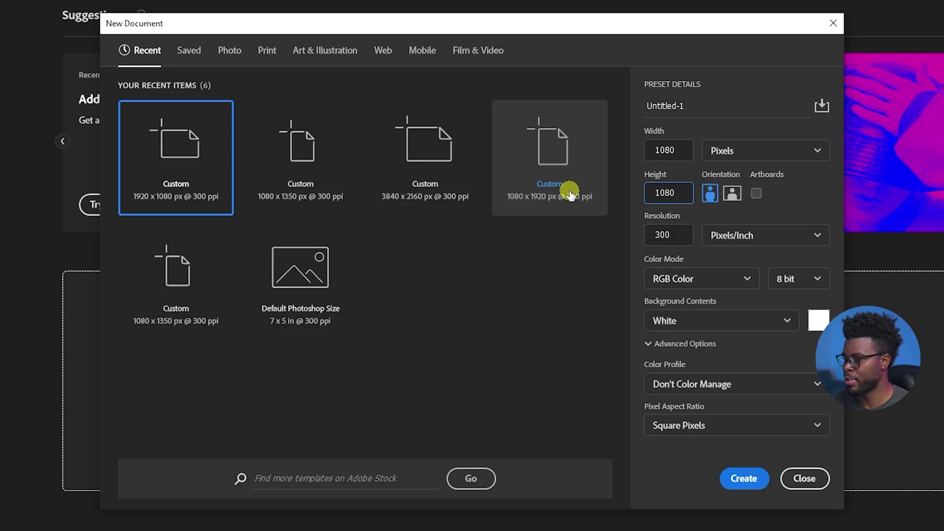
pyautogui.hotkey('ctrl', 'a')
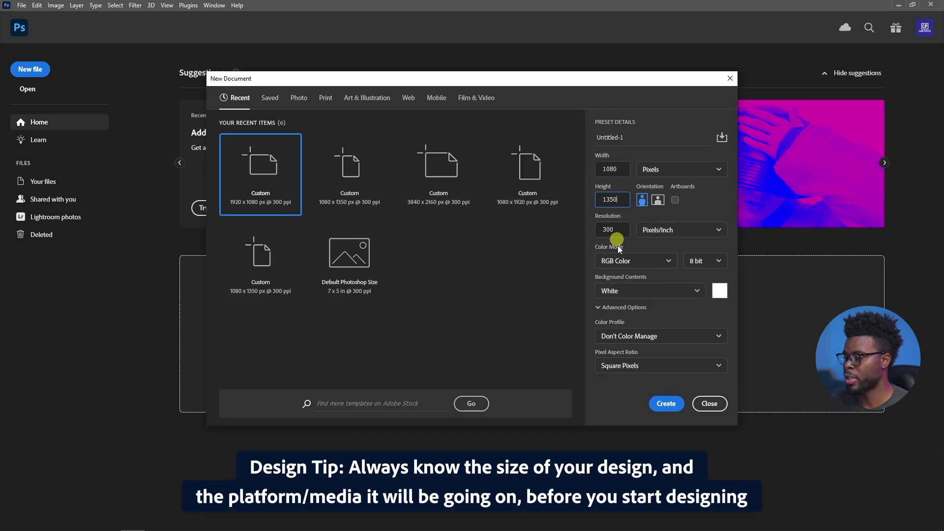
pyautogui.click(665, 404)
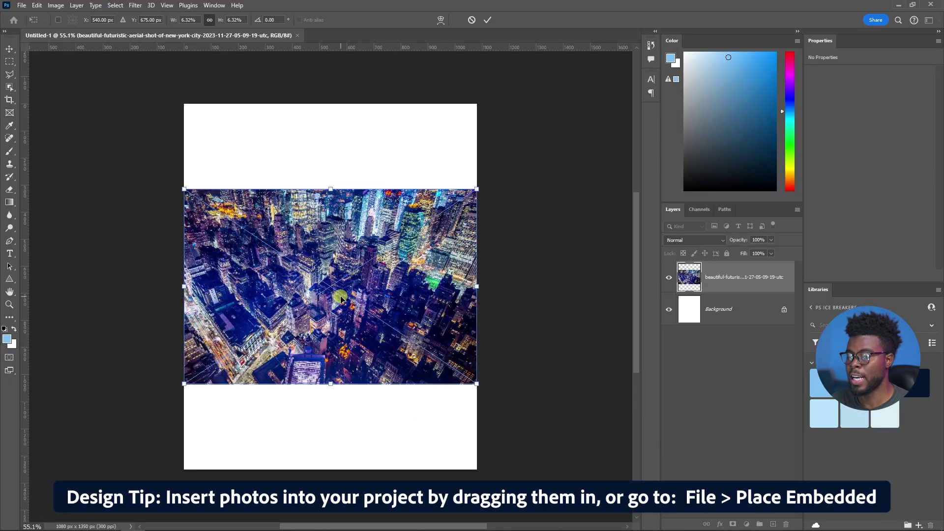
# Step: Place the city, VR portrait, galaxy and planet photos as layers, hiding the planet and galaxy
pyautogui.click(431, 303)
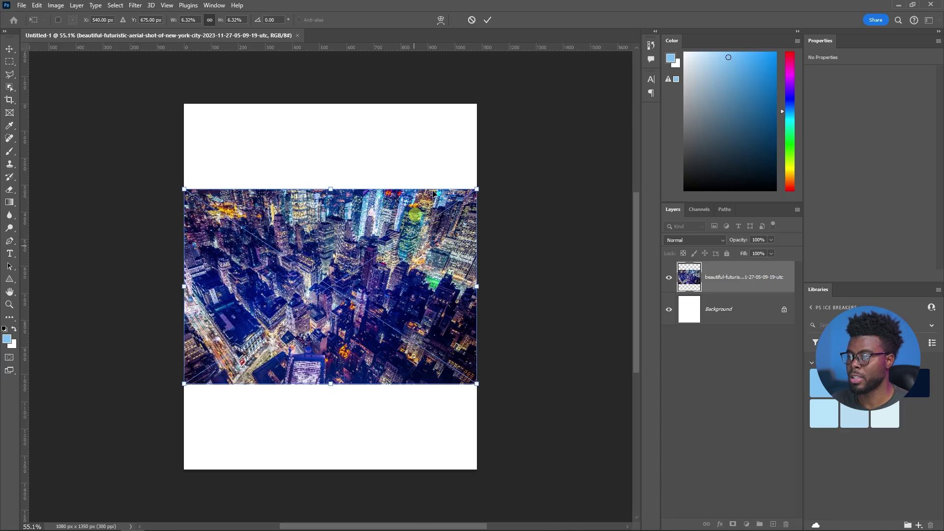
pyautogui.click(488, 20)
pyautogui.click(556, 203)
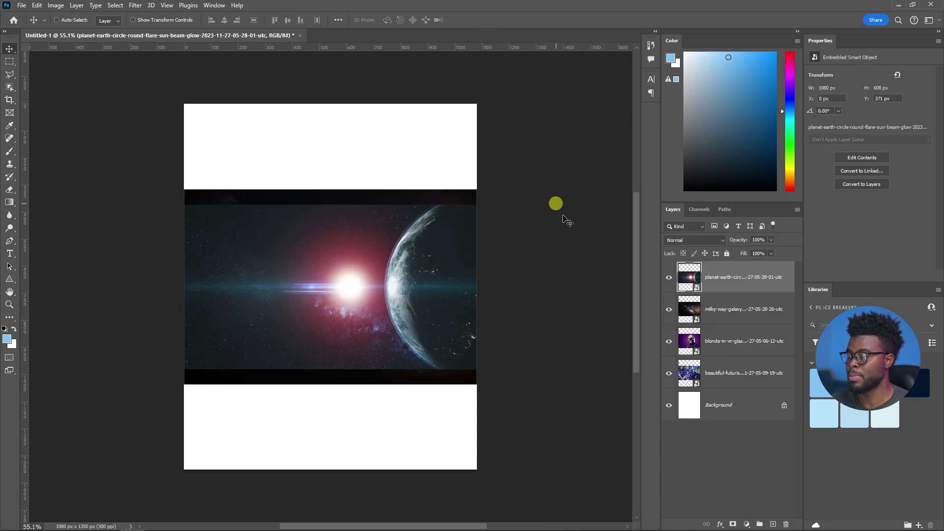
pyautogui.click(669, 280)
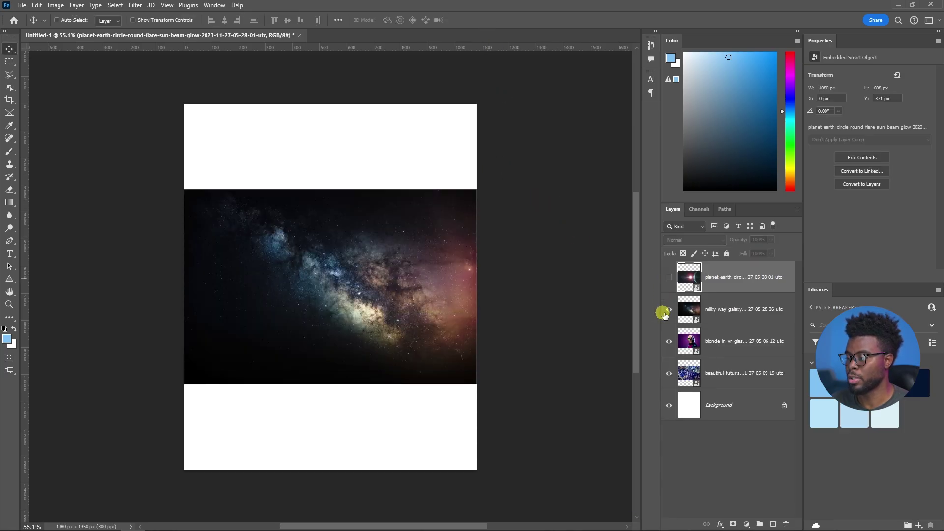
pyautogui.click(666, 312)
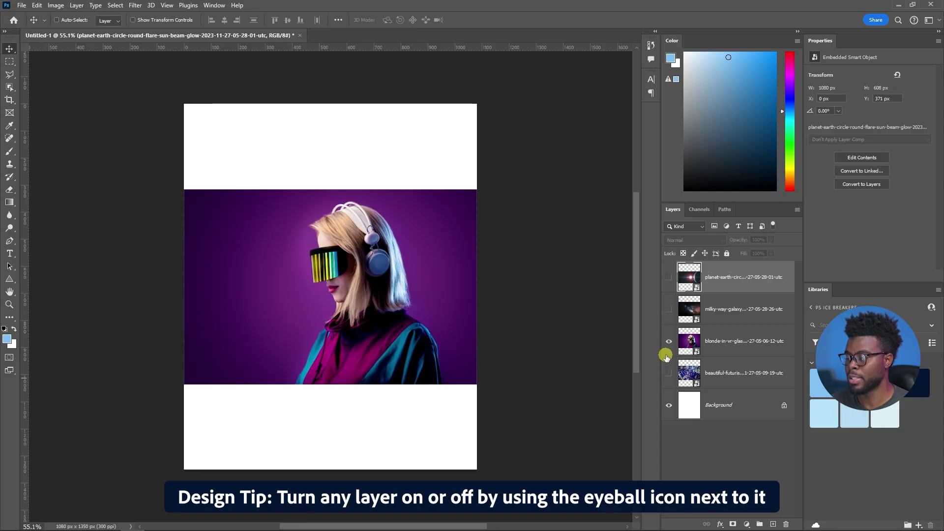
# Step: Scale the VR portrait up to about 29% so it nearly fills the page width
pyautogui.click(724, 345)
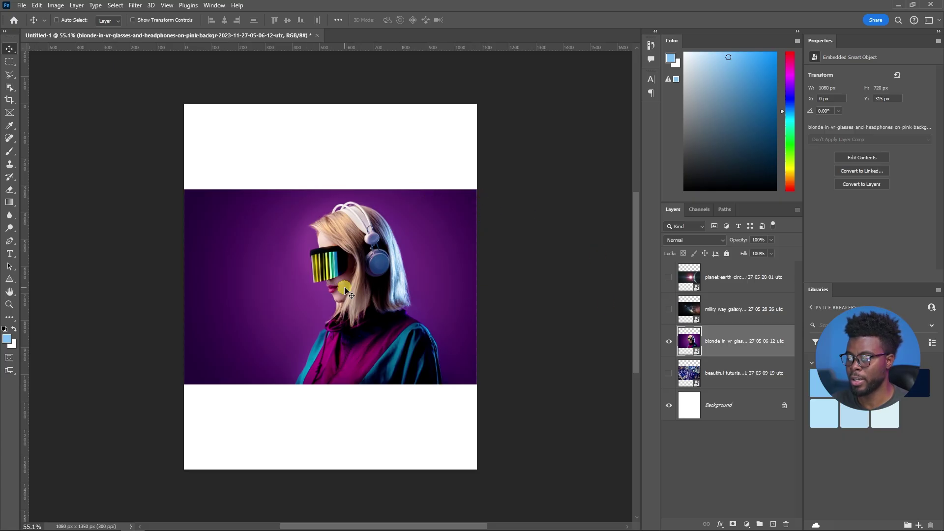
pyautogui.hotkey('ctrl', 't')
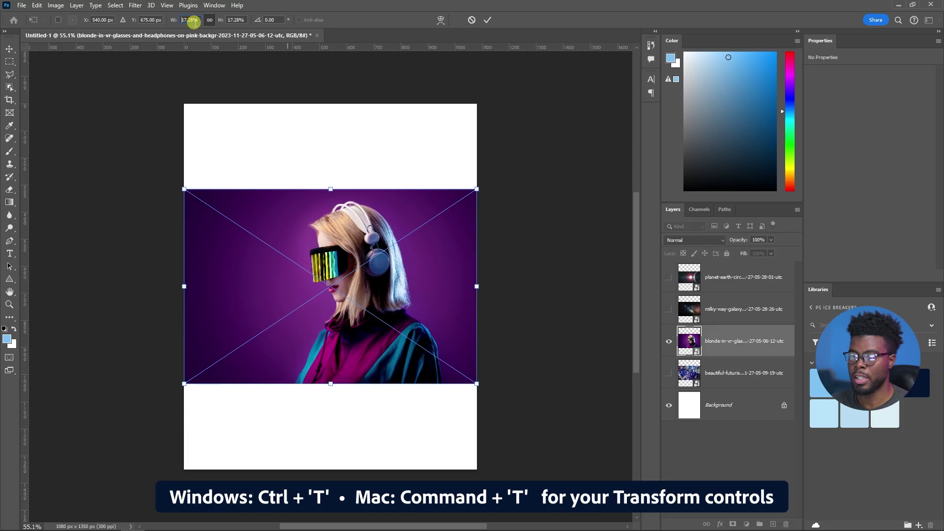
pyautogui.hotkey('shift', 'Up')
pyautogui.press('Up')
pyautogui.press('Up')
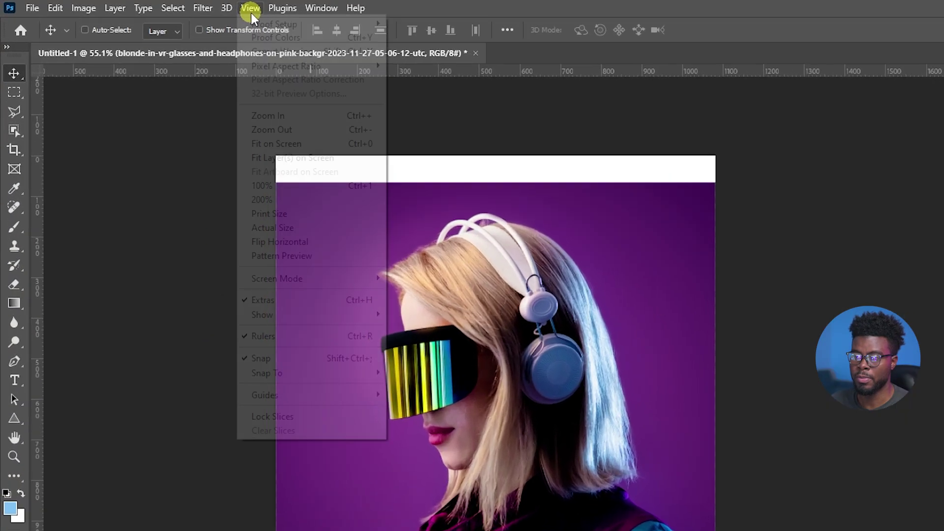
# Step: Add a guide layout of 2 columns and 2 rows
pyautogui.moveTo(355, 394)
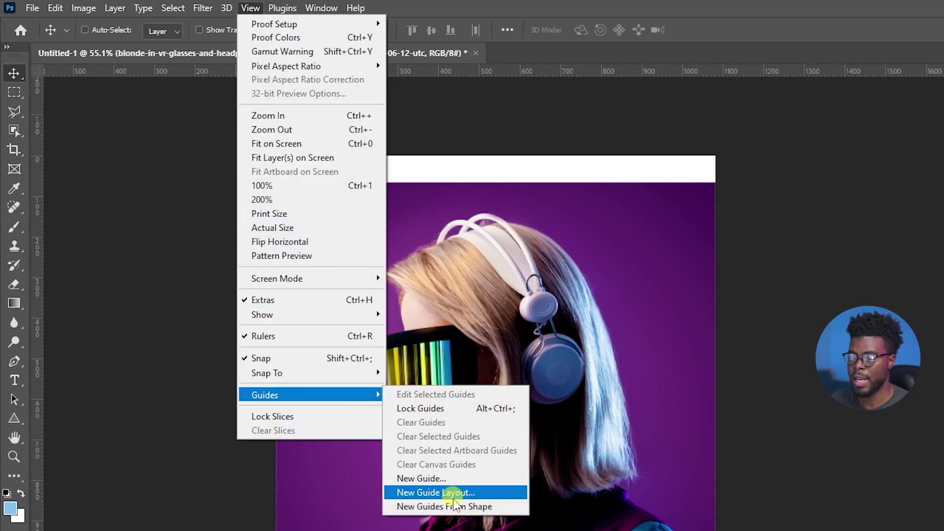
pyautogui.click(448, 484)
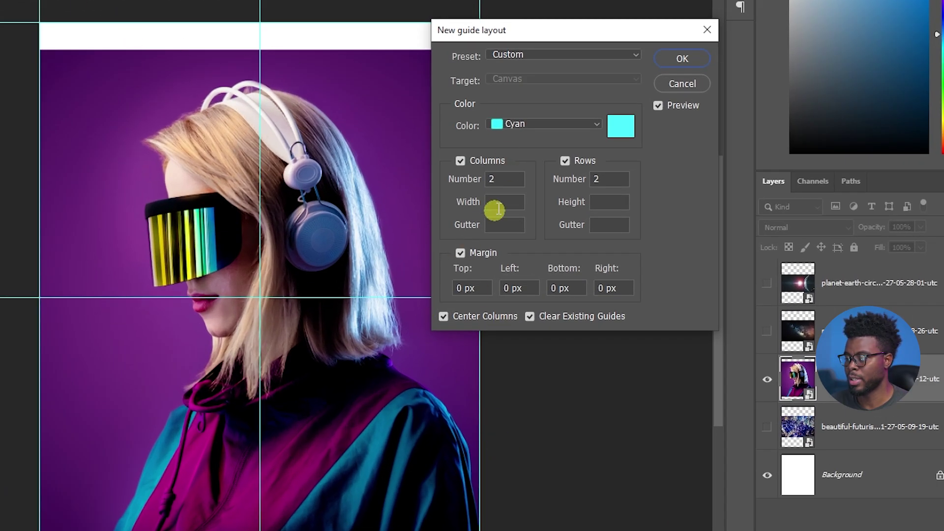
pyautogui.click(511, 180)
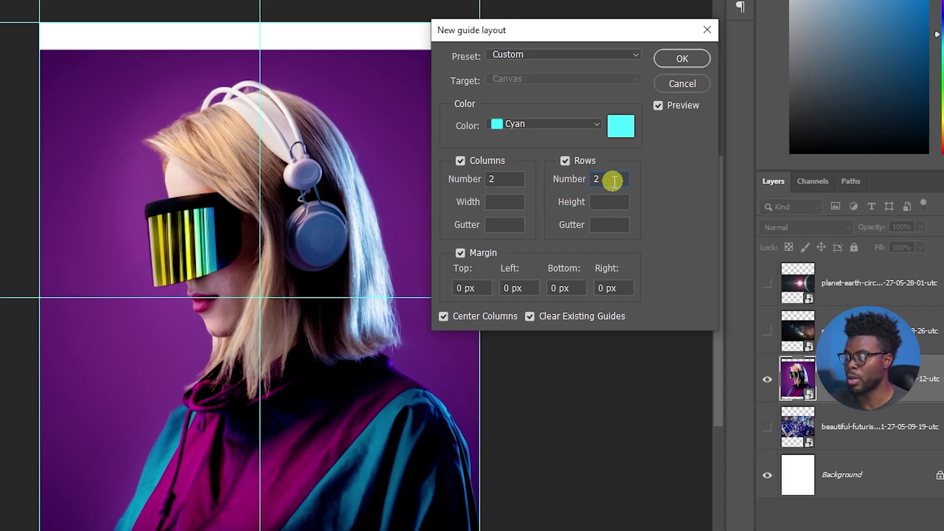
pyautogui.click(677, 65)
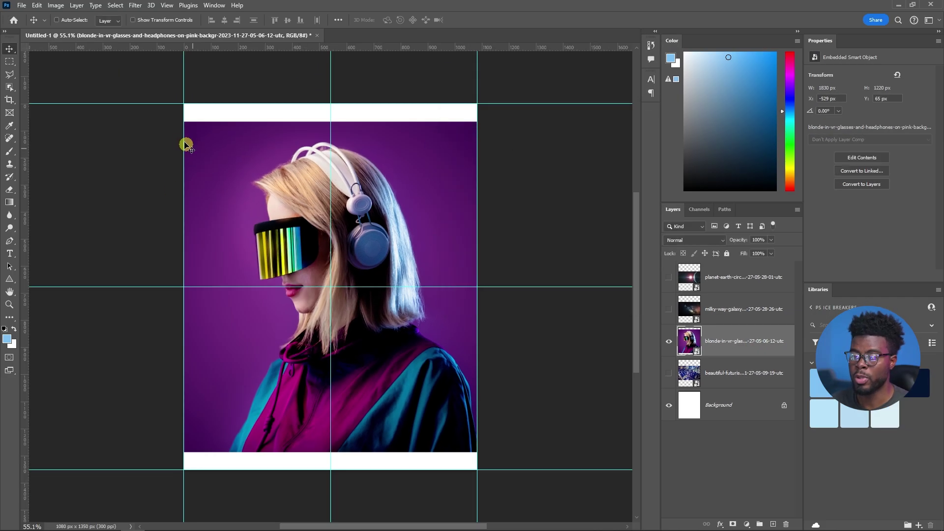
# Step: Add margin guides at 50 px left, near the top, 1030 px right and 1310 px bottom
pyautogui.scroll(3, 183, 101)
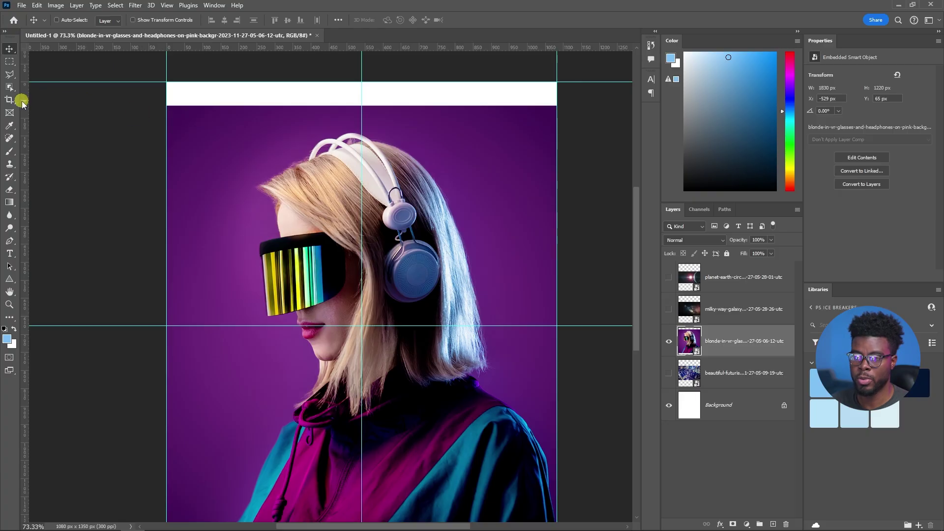
pyautogui.moveTo(25, 101); pyautogui.dragTo(184, 120)
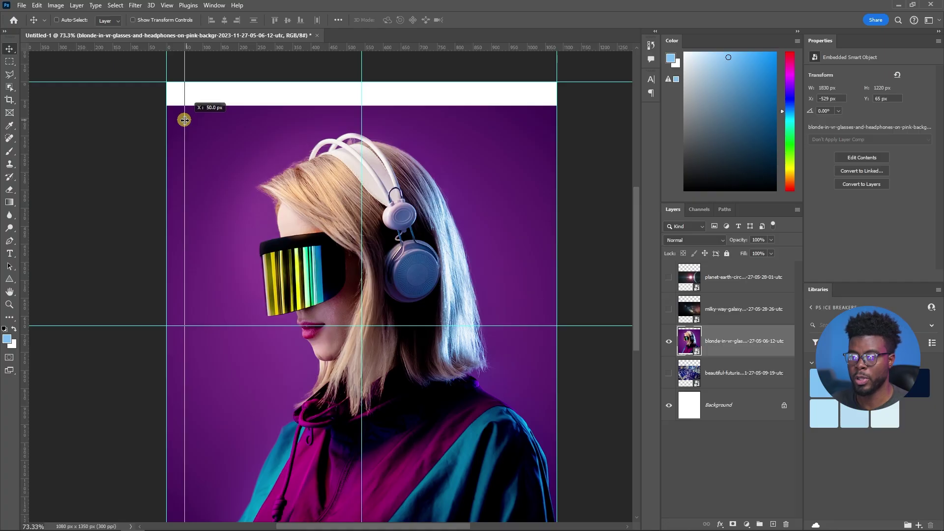
pyautogui.moveTo(184, 120); pyautogui.dragTo(185, 119)
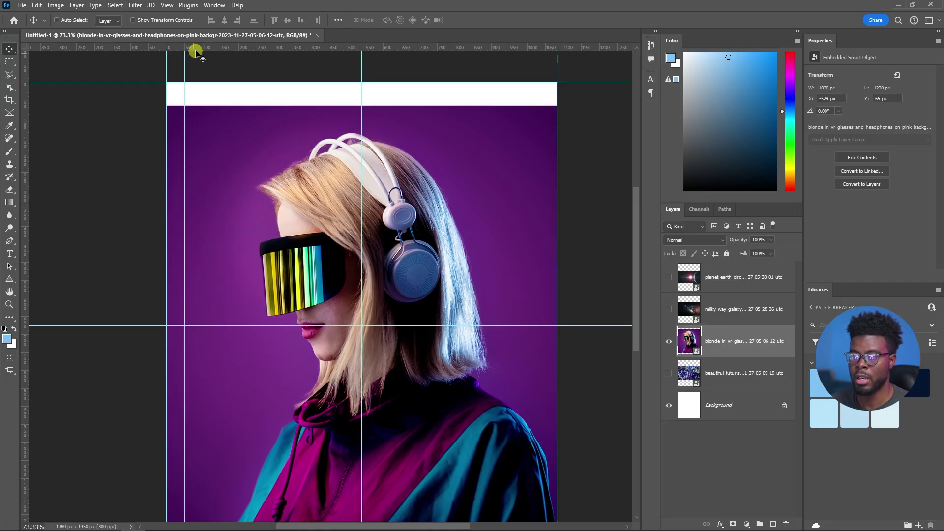
pyautogui.moveTo(205, 47); pyautogui.dragTo(198, 100)
pyautogui.moveTo(21, 116); pyautogui.dragTo(537, 149)
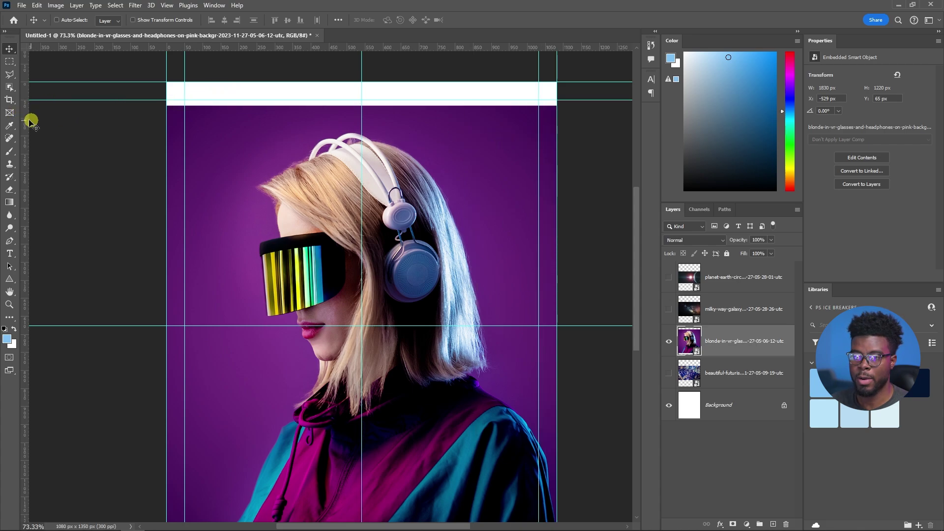
pyautogui.scroll(-3, 234, 64)
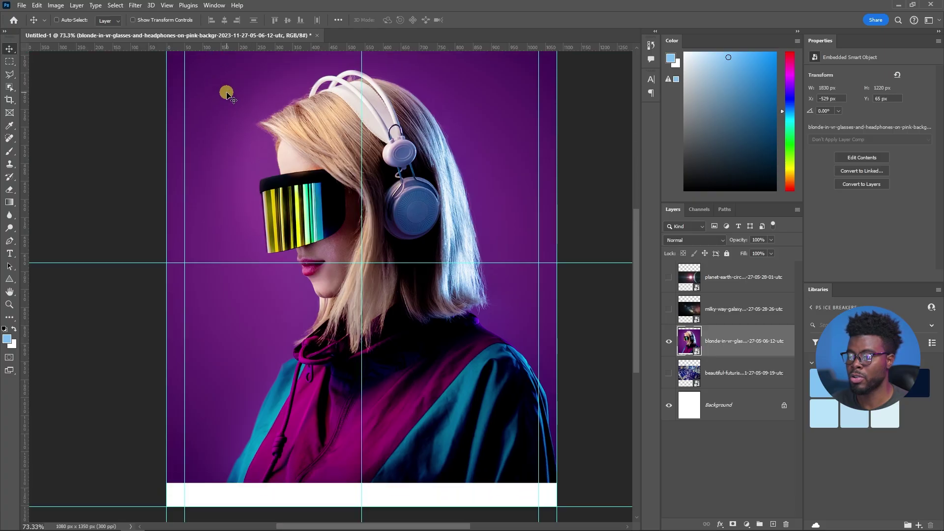
pyautogui.moveTo(274, 48); pyautogui.dragTo(256, 459)
pyautogui.scroll(-2, 256, 460)
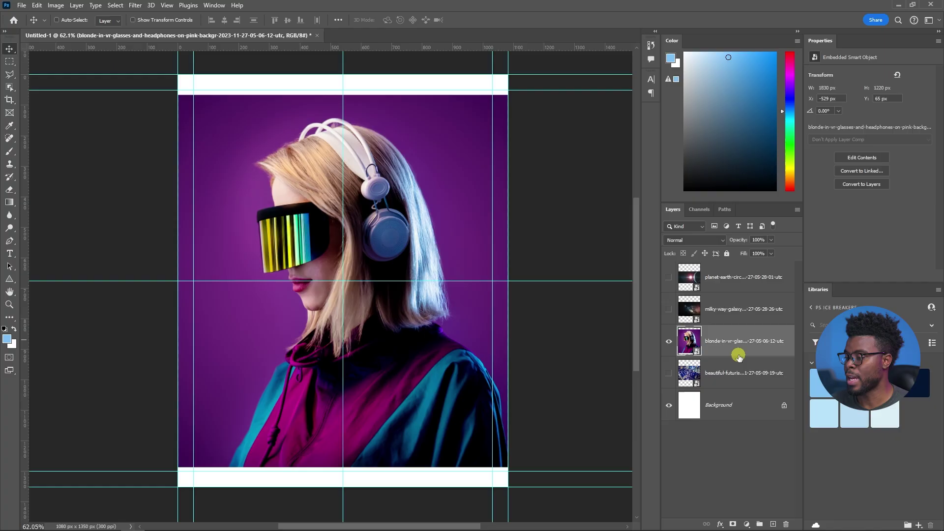
# Step: Hide the VR portrait, then show the city photo and move it down toward mid-page
pyautogui.click(668, 342)
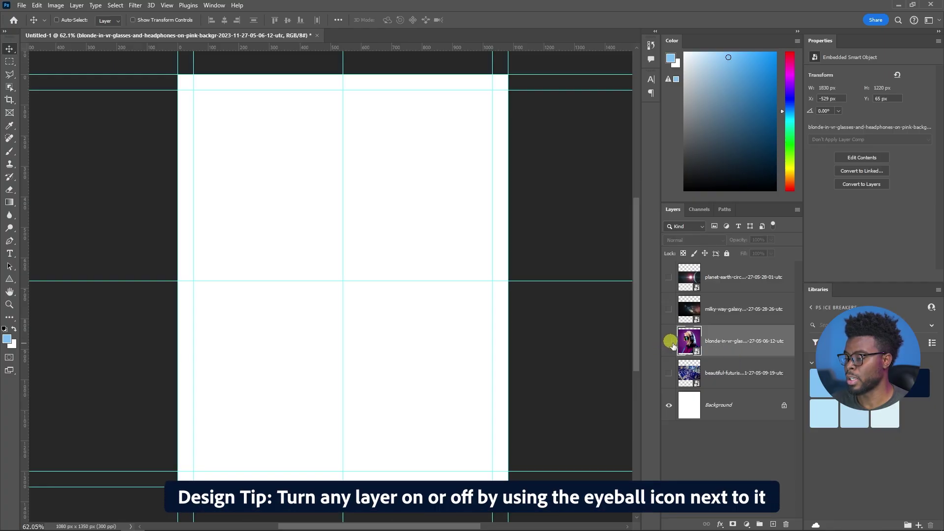
pyautogui.click(734, 378)
pyautogui.click(667, 374)
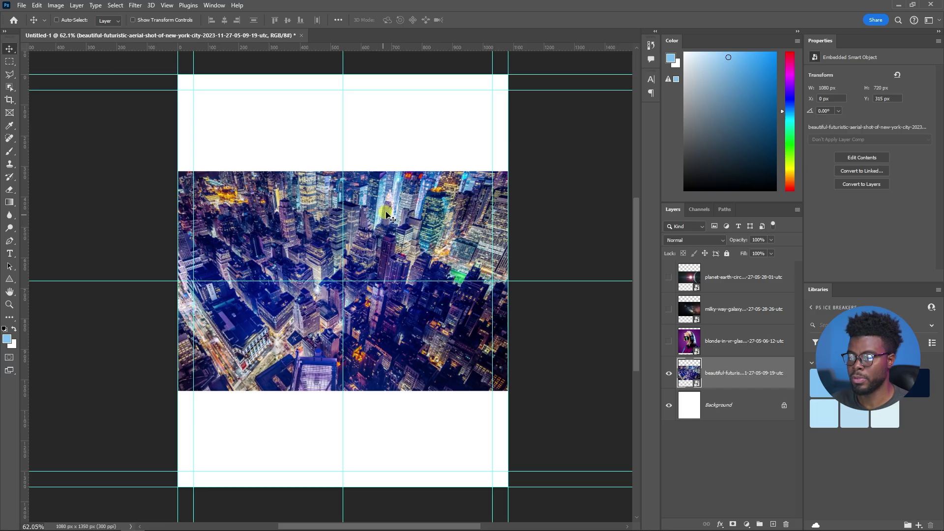
pyautogui.moveTo(386, 210); pyautogui.dragTo(379, 347)
# Step: Show the galaxy photo, move it to the page top and stretch it downward
pyautogui.click(738, 309)
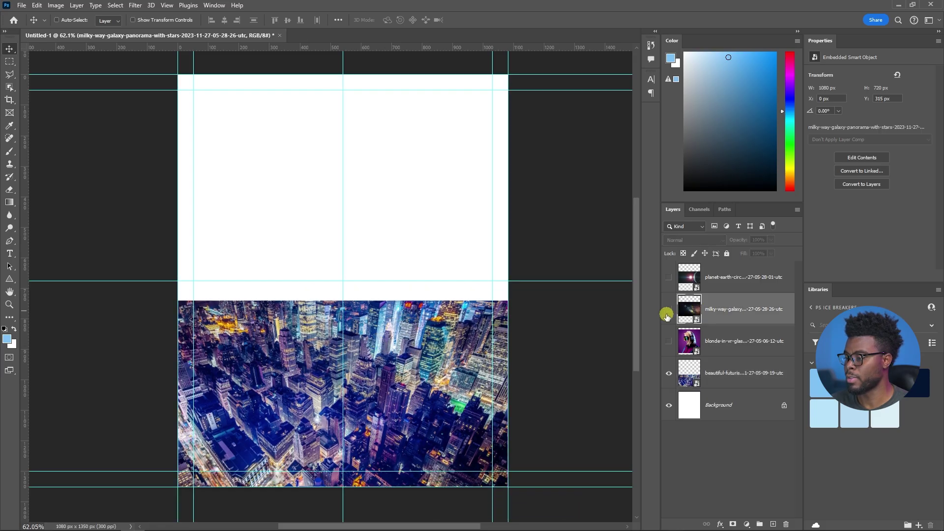
pyautogui.click(667, 313)
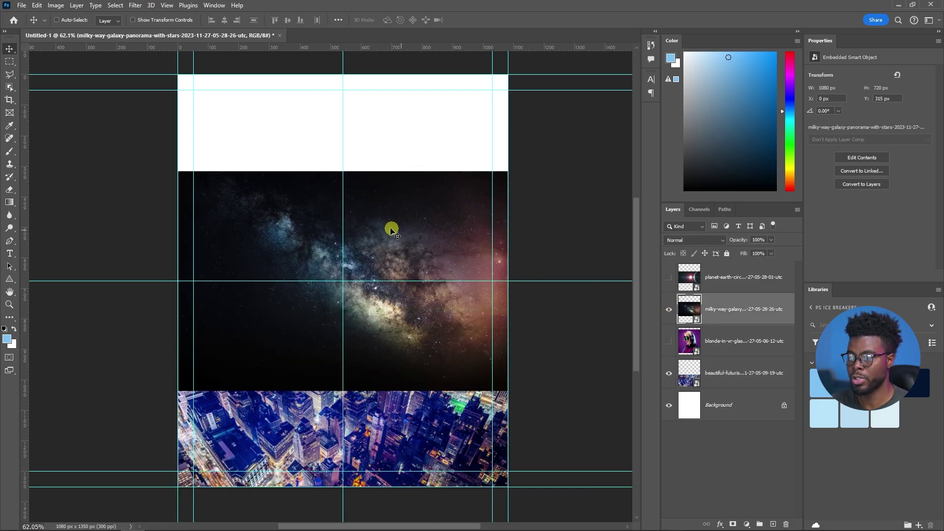
pyautogui.moveTo(387, 234); pyautogui.dragTo(379, 143)
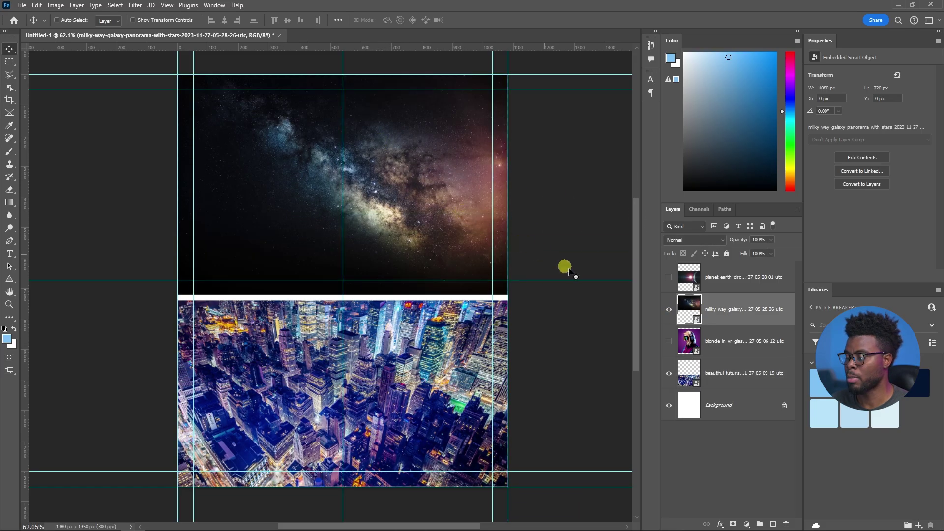
pyautogui.press('ctrl')
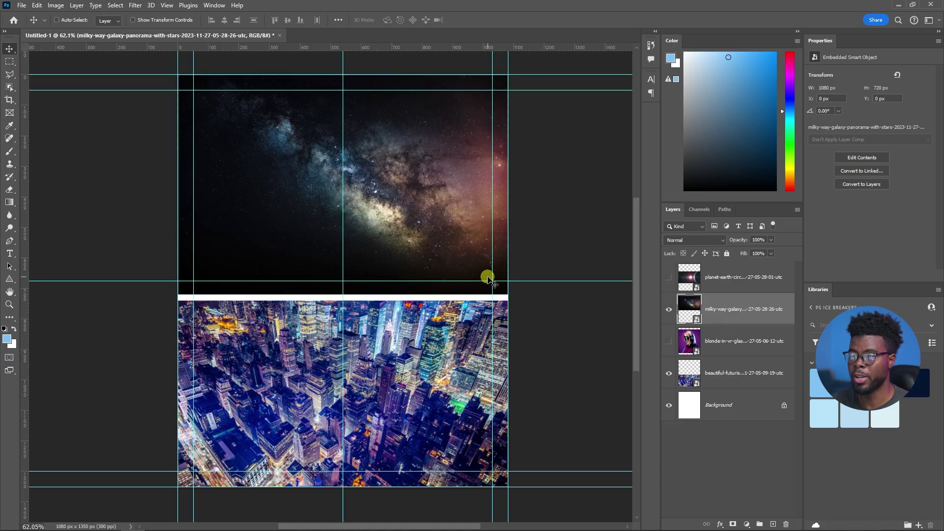
pyautogui.hotkey('ctrl', 't')
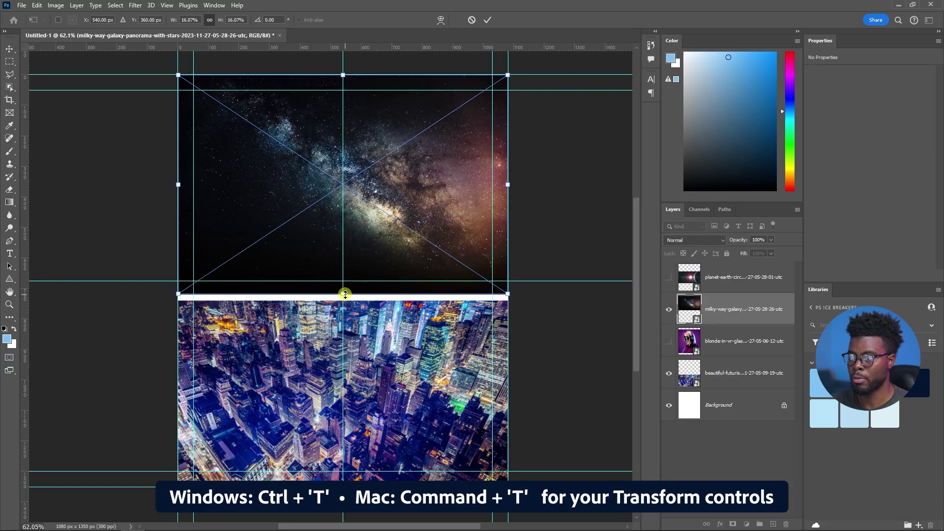
pyautogui.moveTo(346, 293); pyautogui.dragTo(342, 339)
pyautogui.press('Return')
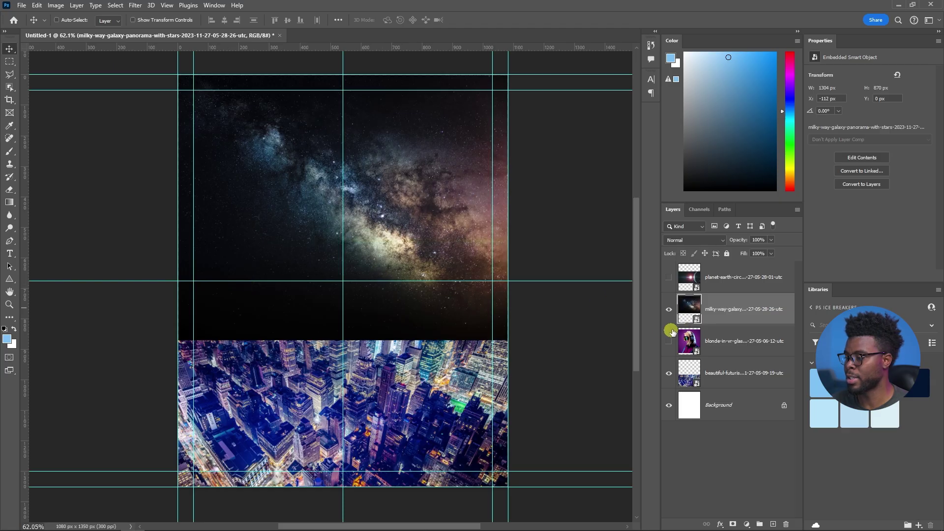
# Step: Stretch the city photo upward to overlap the galaxy, then show the galaxy again
pyautogui.click(668, 309)
pyautogui.click(718, 375)
pyautogui.hotkey('ctrl', 't')
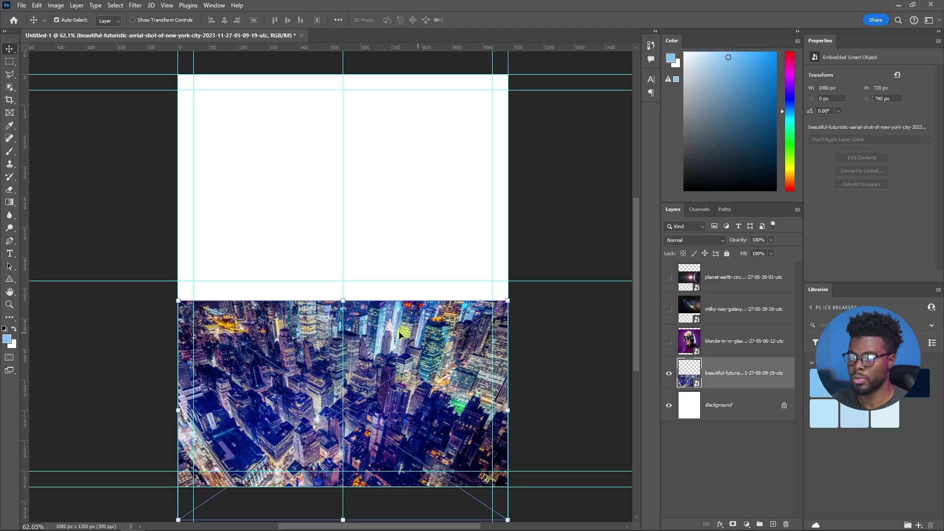
pyautogui.moveTo(340, 302); pyautogui.dragTo(352, 239)
pyautogui.press('Return')
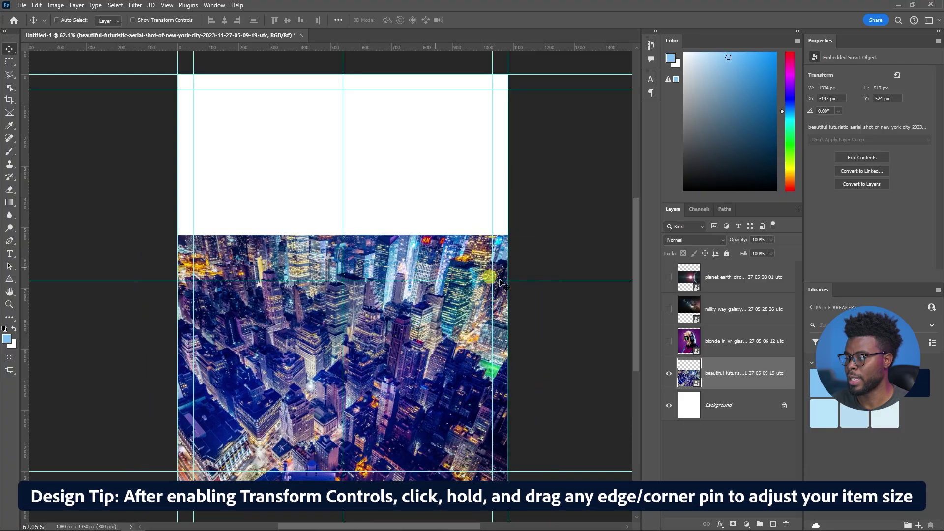
pyautogui.click(670, 310)
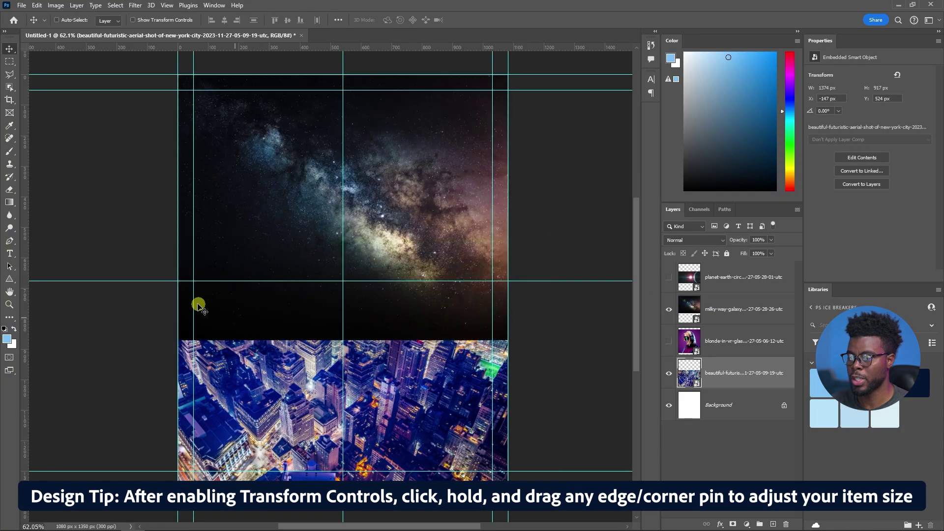
# Step: Add layer masks to the galaxy and city layers
pyautogui.keyDown('ctrl'); pyautogui.click(393, 330); pyautogui.keyUp('ctrl')
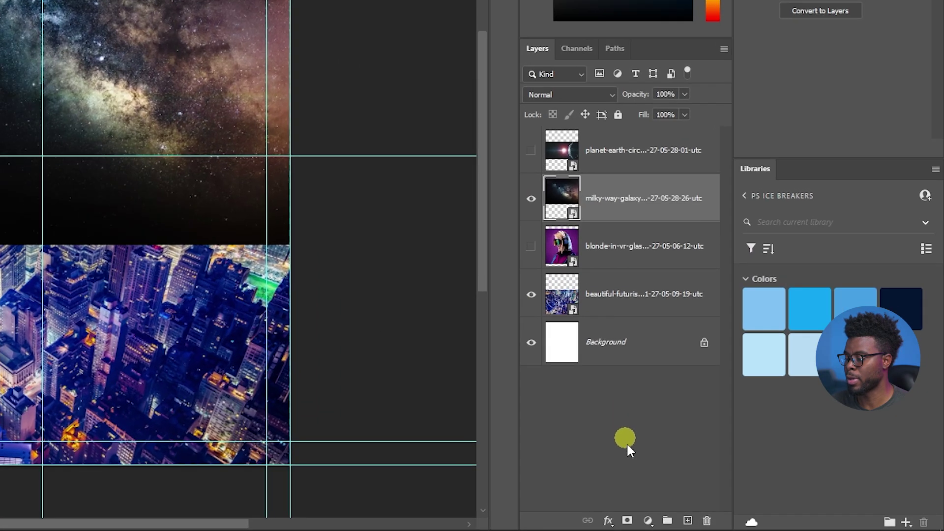
pyautogui.click(628, 521)
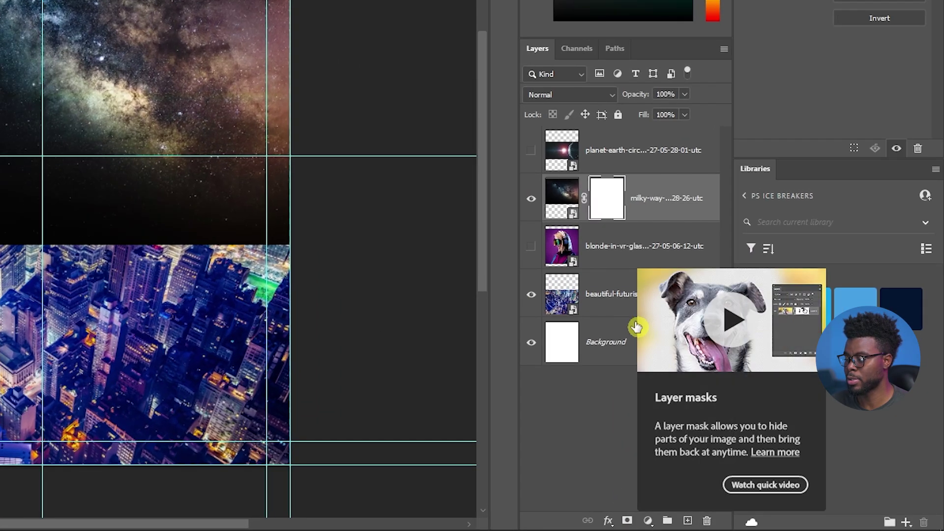
pyautogui.click(600, 295)
pyautogui.click(626, 521)
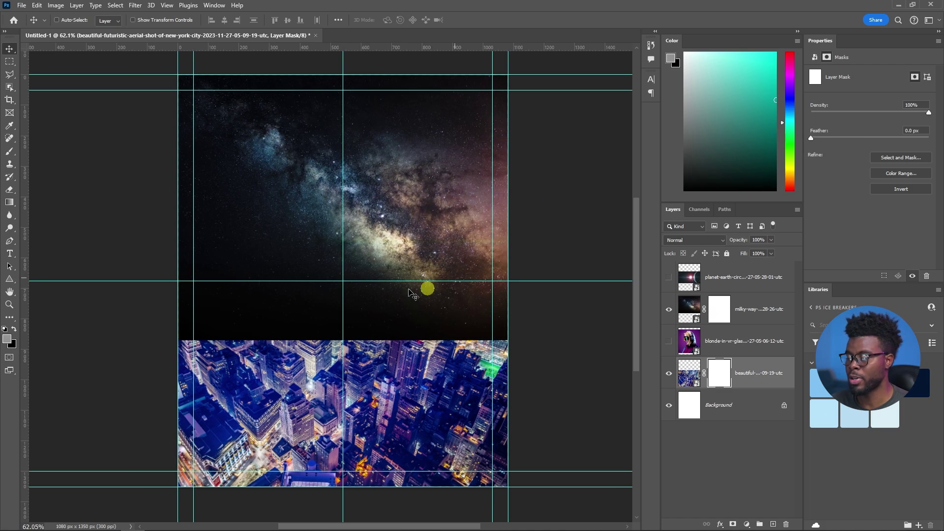
# Step: Erase the galaxy mask's bottom edge with a soft 495 px brush to blend into the city
pyautogui.keyDown('ctrl'); pyautogui.click(343, 293); pyautogui.keyUp('ctrl')
pyautogui.press('e')
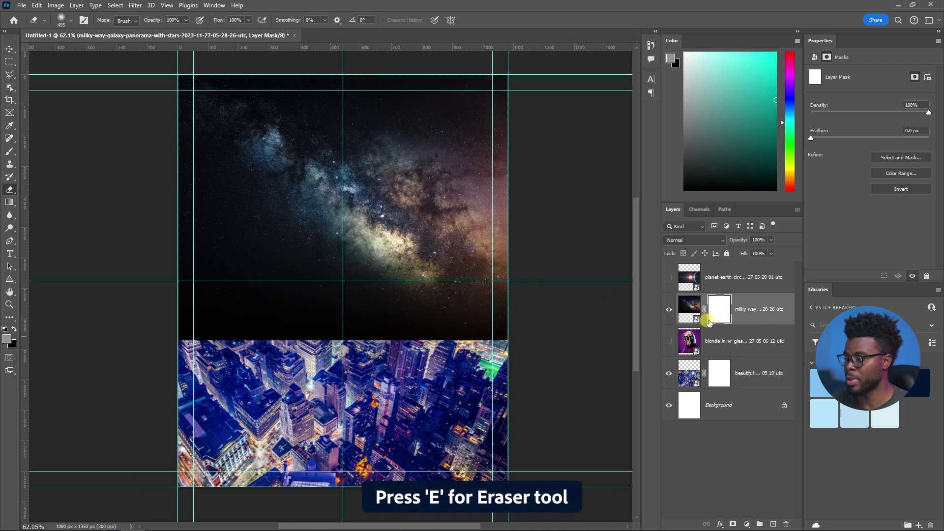
pyautogui.rightClick(297, 302)
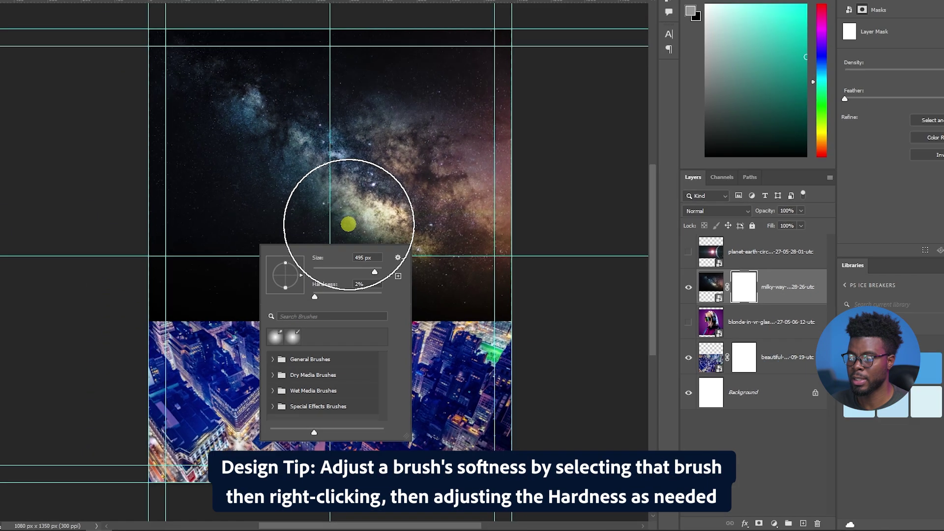
pyautogui.click(348, 224)
pyautogui.moveTo(138, 345)
pyautogui.mouseDown()
pyautogui.moveTo(258, 342)
pyautogui.moveTo(456, 367)
pyautogui.moveTo(512, 342)
pyautogui.mouseUp()
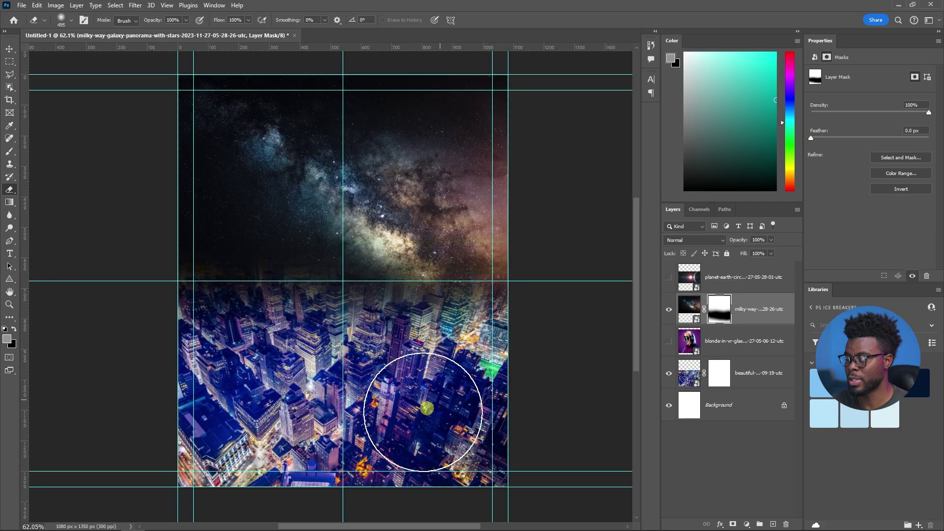
# Step: Fade away the top of the city photo on its mask
pyautogui.click(725, 381)
pyautogui.click(668, 309)
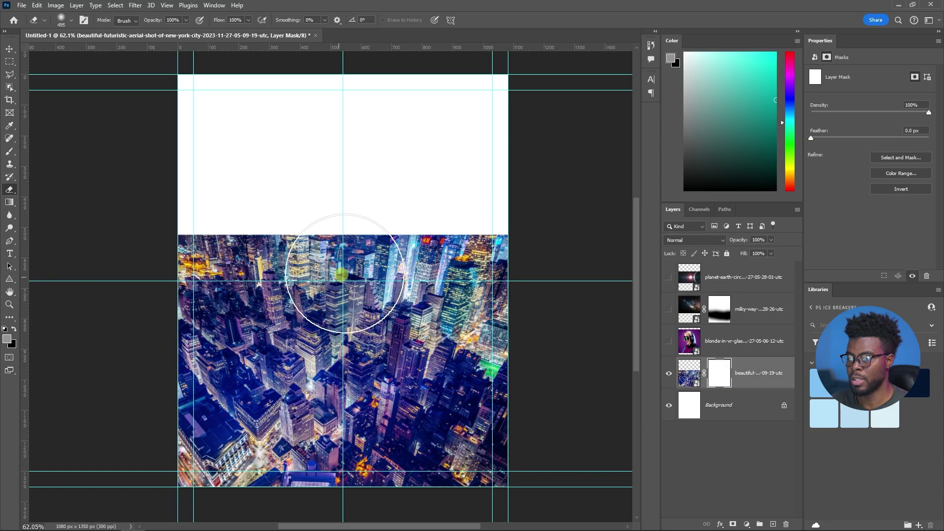
pyautogui.click(668, 308)
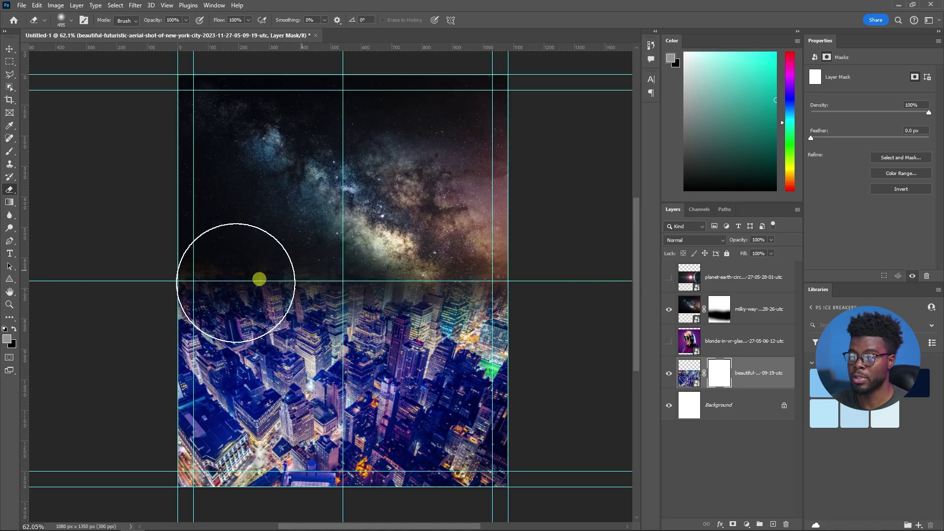
pyautogui.click(670, 309)
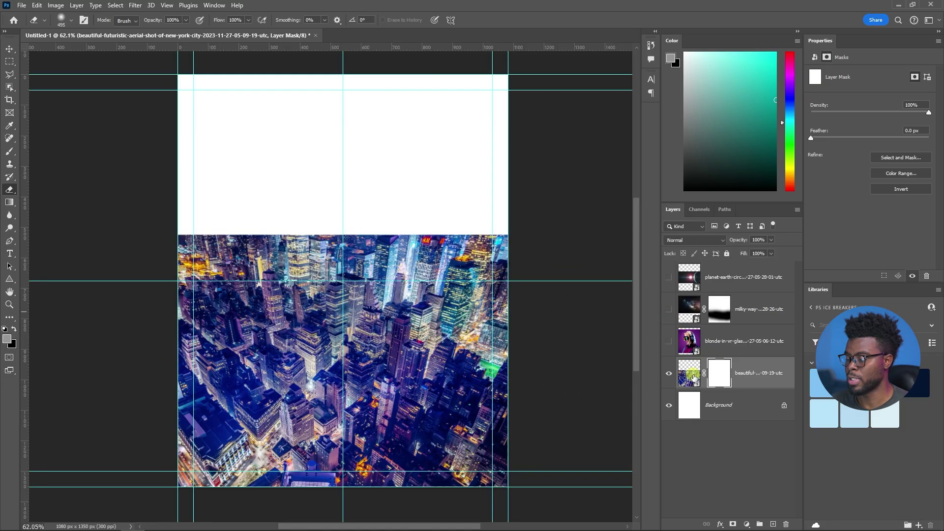
pyautogui.moveTo(487, 243)
pyautogui.mouseDown()
pyautogui.moveTo(448, 248)
pyautogui.moveTo(285, 217)
pyautogui.moveTo(179, 249)
pyautogui.moveTo(432, 226)
pyautogui.moveTo(656, 317)
pyautogui.mouseUp()
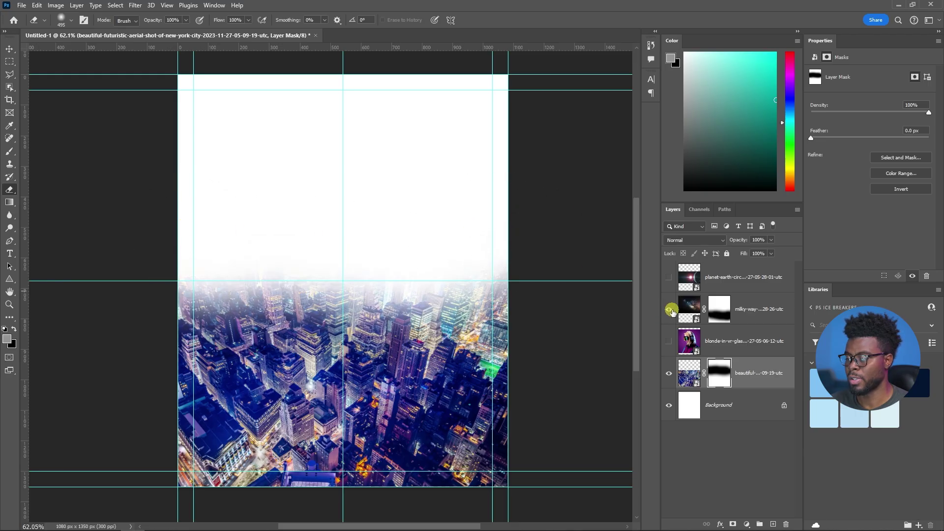
pyautogui.click(669, 310)
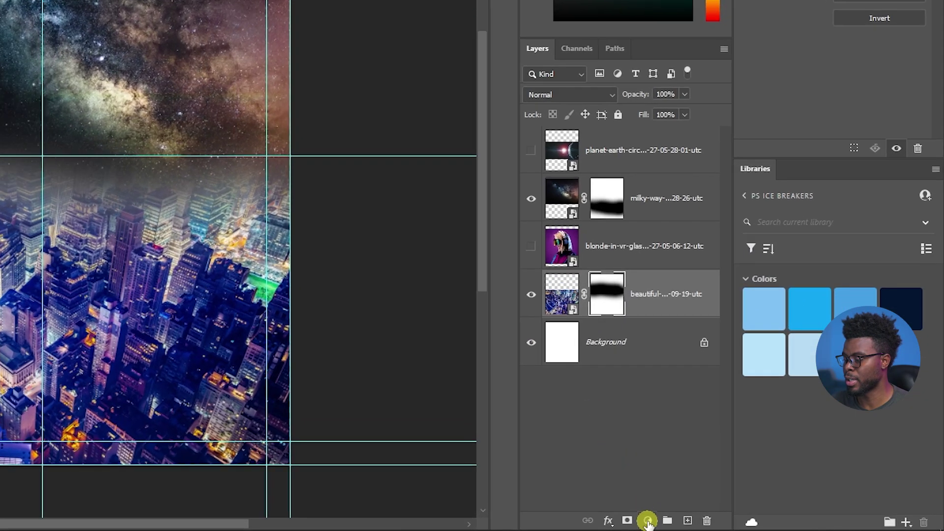
# Step: Add a Solid Color fill layer in dark purple (#220429)
pyautogui.click(647, 520)
pyautogui.click(614, 259)
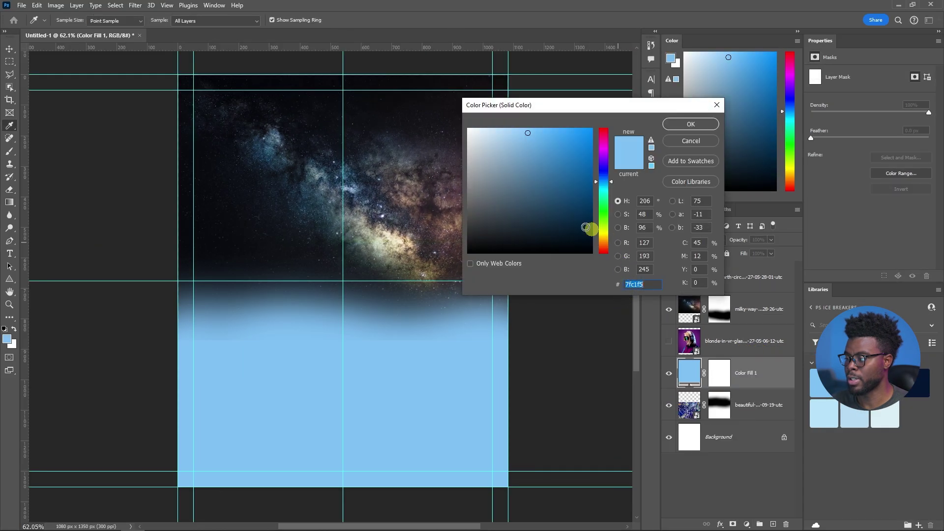
pyautogui.moveTo(585, 227)
pyautogui.mouseDown()
pyautogui.moveTo(564, 220)
pyautogui.moveTo(580, 233)
pyautogui.mouseUp()
pyautogui.moveTo(609, 161); pyautogui.dragTo(604, 155)
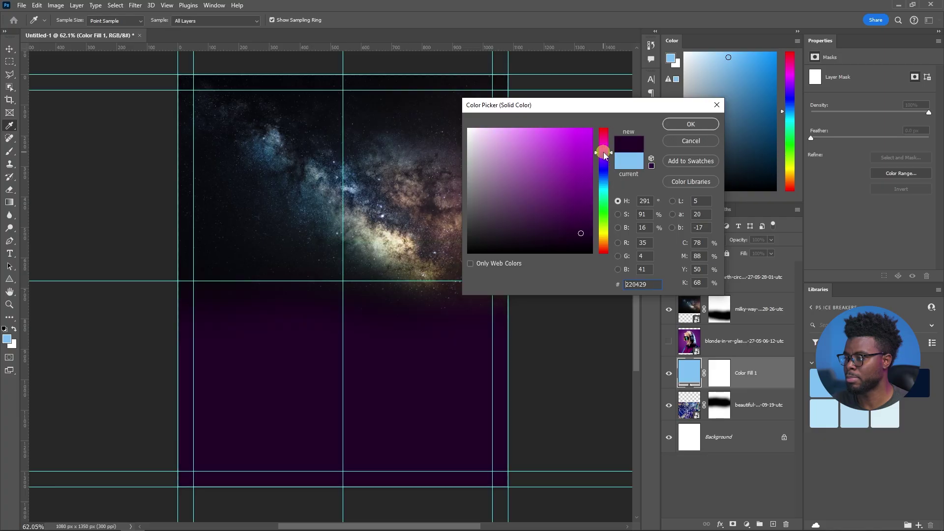
# Step: Confirm the dark purple fill, move it beneath the city layer and hide the guides
pyautogui.click(691, 124)
pyautogui.press('e')
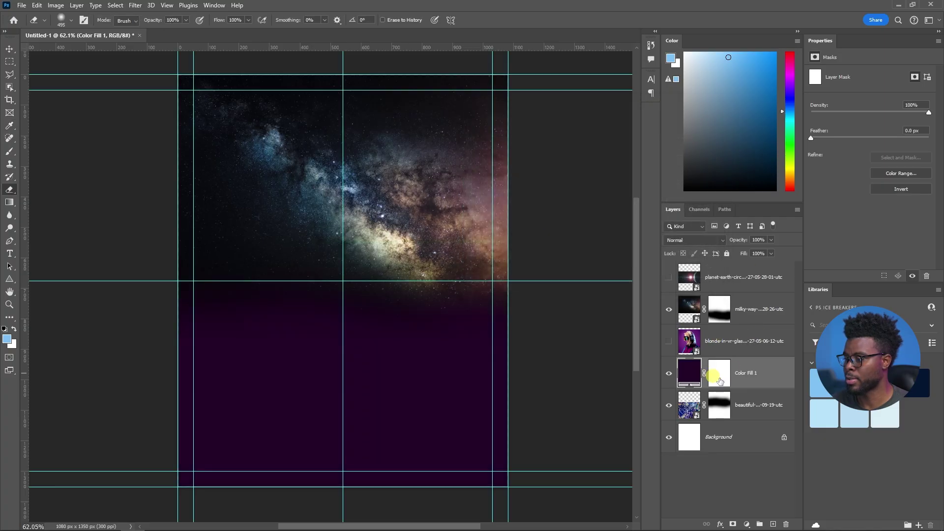
pyautogui.moveTo(690, 381); pyautogui.dragTo(681, 412)
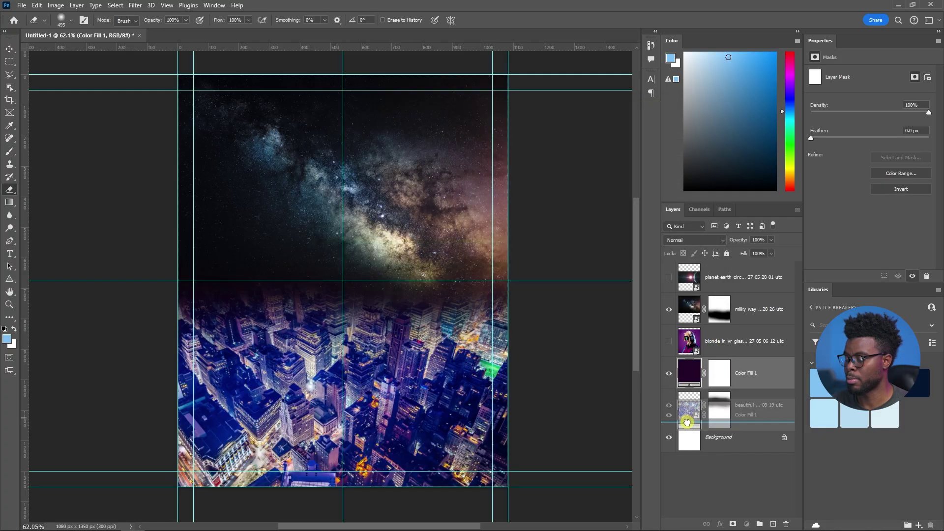
pyautogui.hotkey('ctrl', ';')
# Step: Set the galaxy layer to Screen blend mode and the city layer to 21% opacity
pyautogui.click(747, 308)
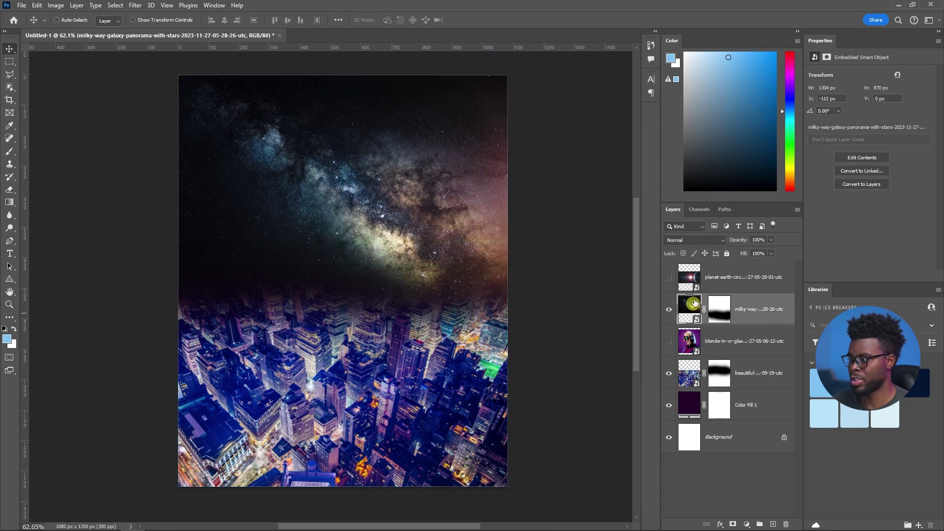
pyautogui.click(719, 241)
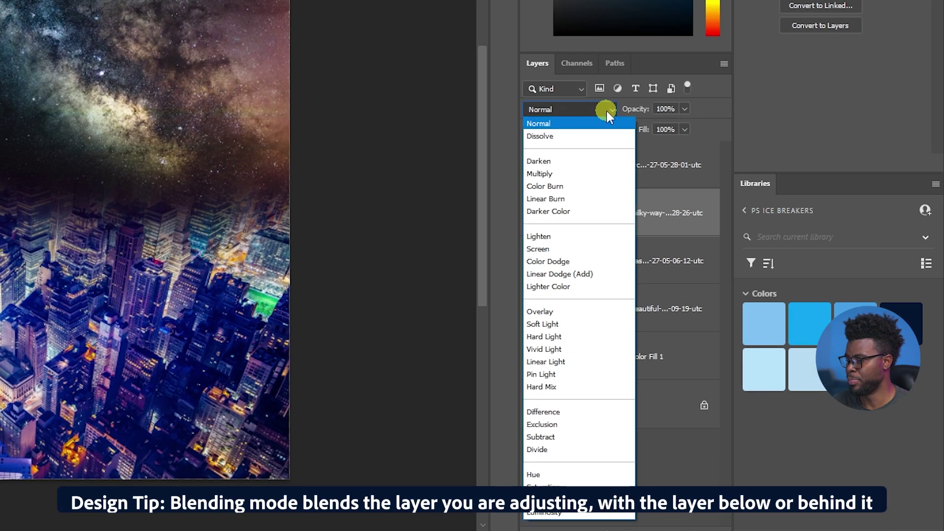
pyautogui.click(577, 248)
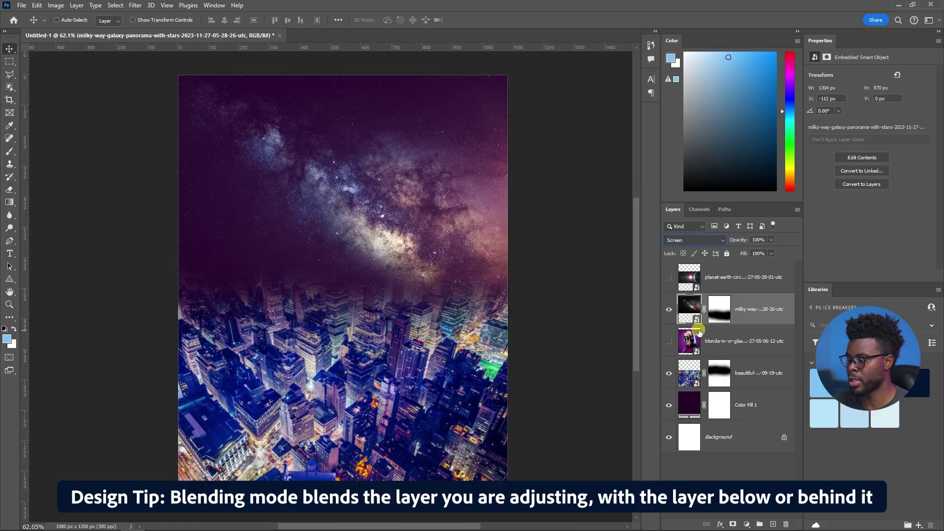
pyautogui.click(690, 372)
pyautogui.click(771, 240)
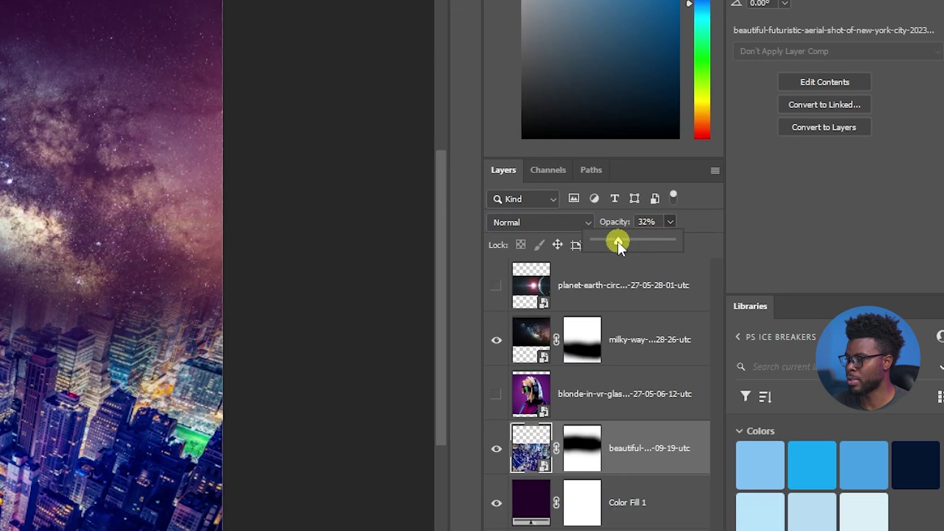
pyautogui.moveTo(618, 240); pyautogui.dragTo(611, 247)
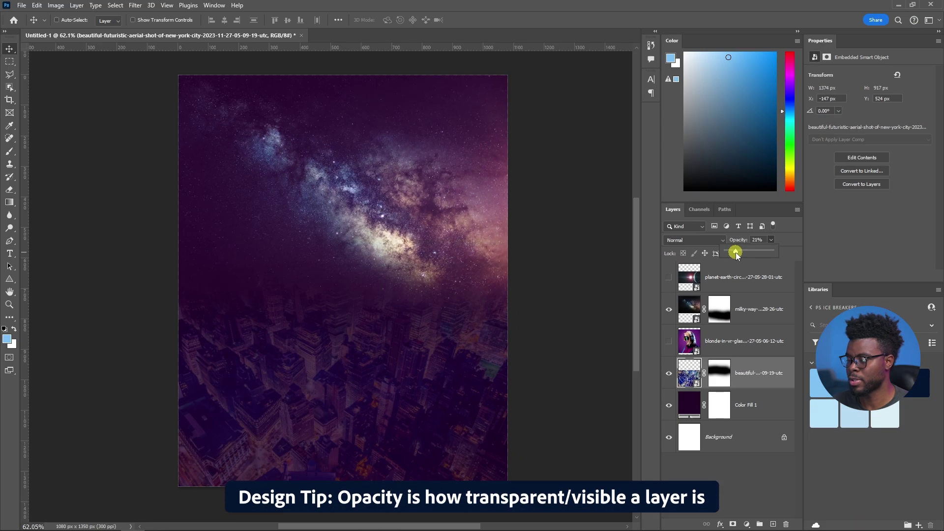
# Step: Show the VR portrait and move the galaxy layer beneath it
pyautogui.click(669, 341)
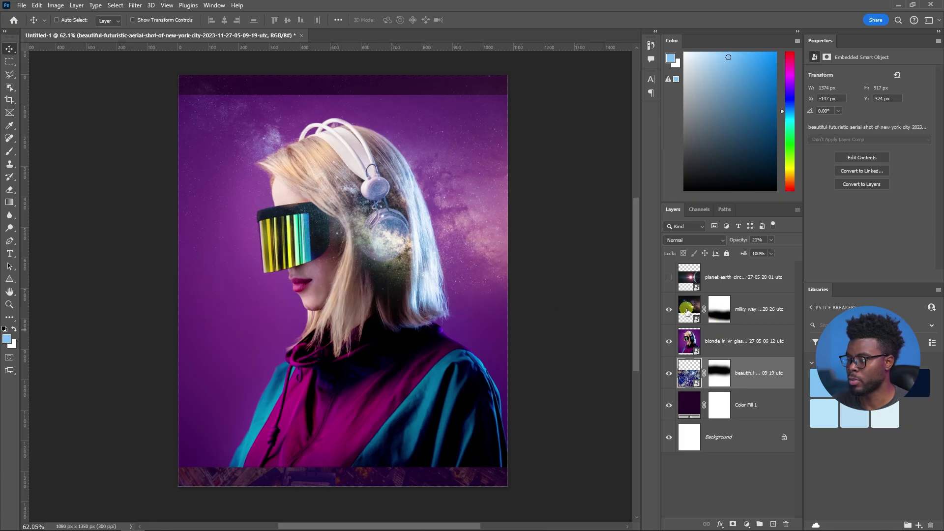
pyautogui.click(671, 316)
pyautogui.click(670, 315)
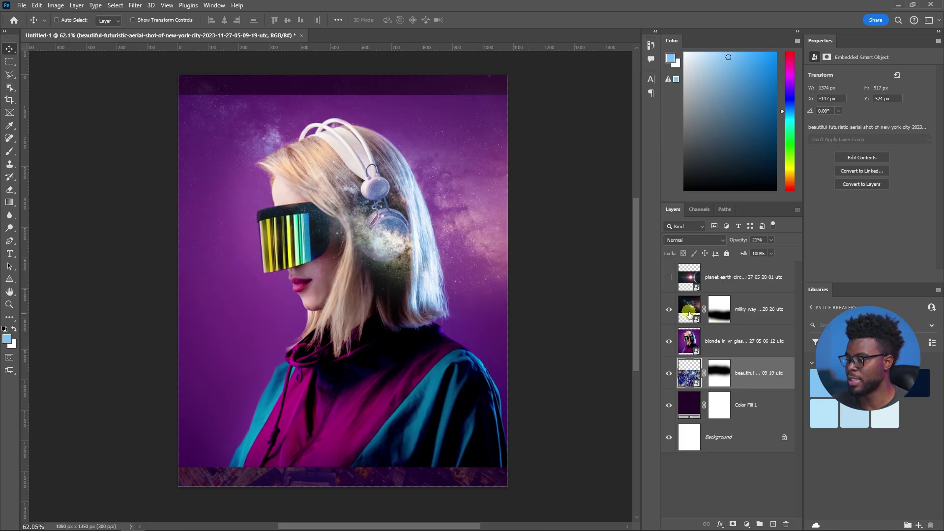
pyautogui.moveTo(689, 313); pyautogui.dragTo(687, 355)
pyautogui.click(686, 348)
pyautogui.click(669, 314)
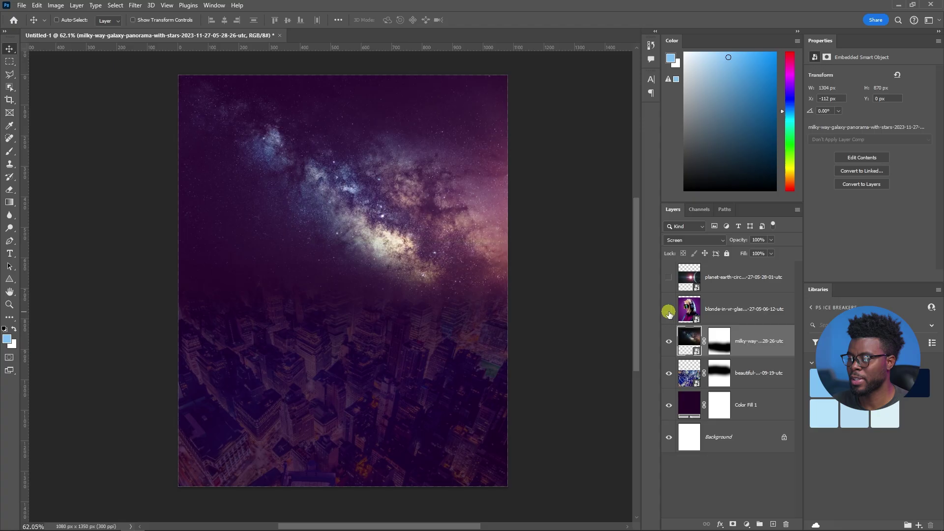
pyautogui.click(669, 314)
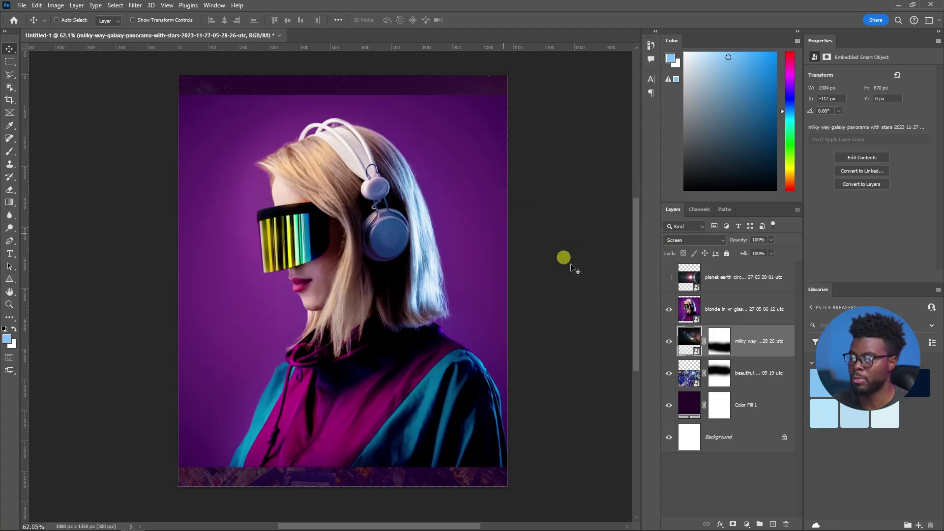
# Step: Scale the VR-glasses portrait down to about 25%
pyautogui.click(756, 320)
pyautogui.hotkey('ctrl', 't')
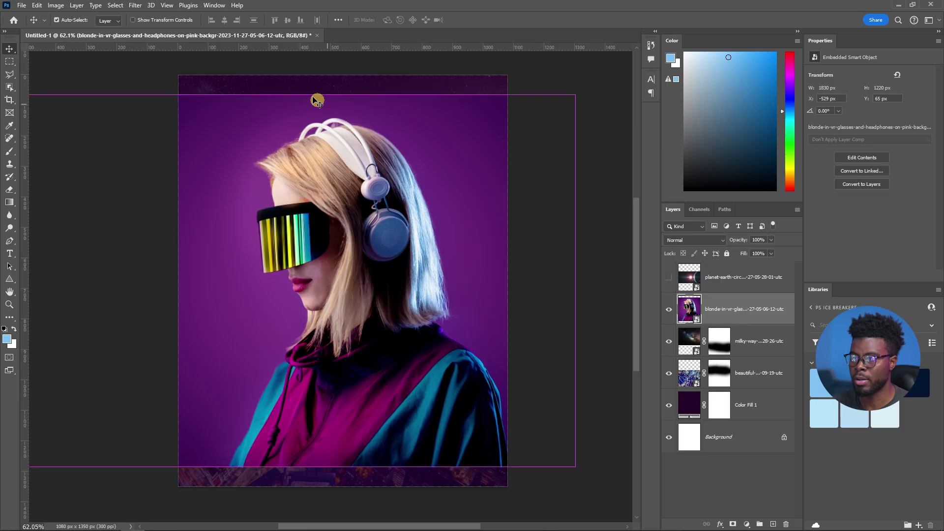
pyautogui.scroll(-4, 187, 19)
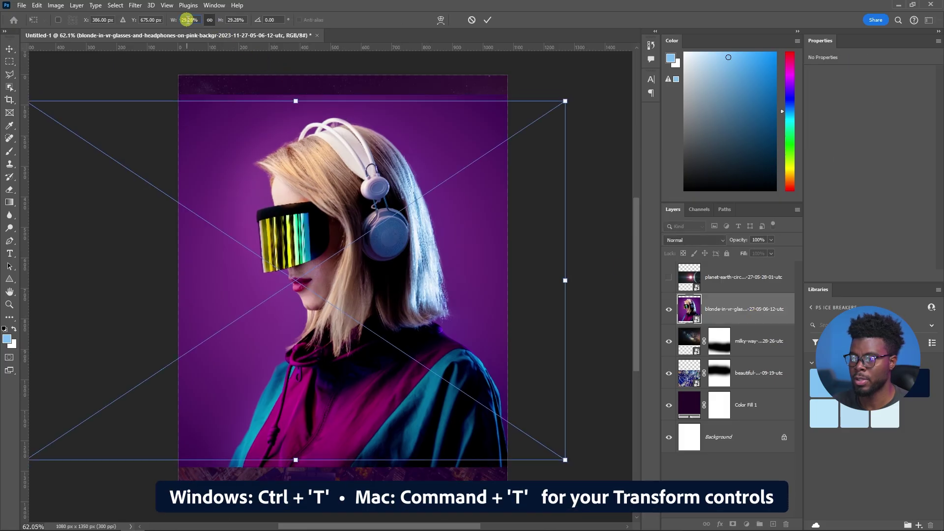
pyautogui.doubleClick(366, 204)
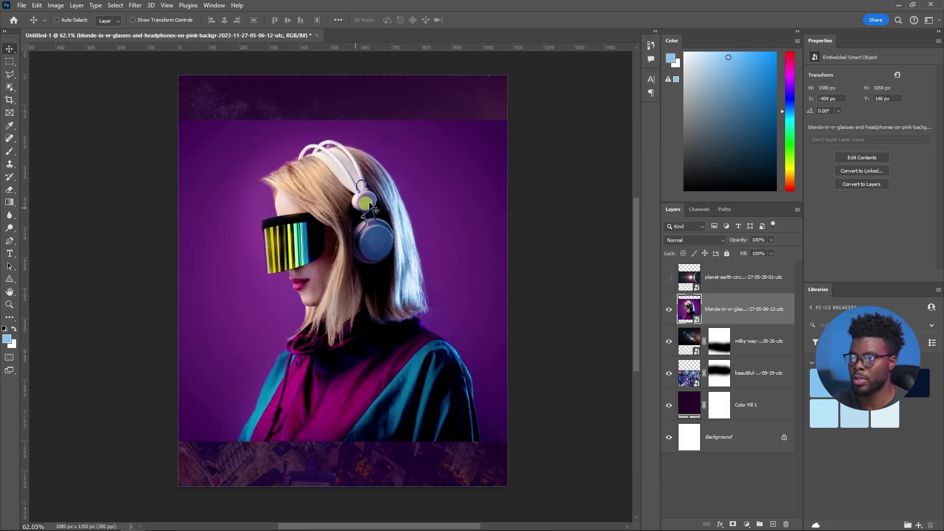
# Step: Select the woman as the subject and mask the portrait to her
pyautogui.press('w')
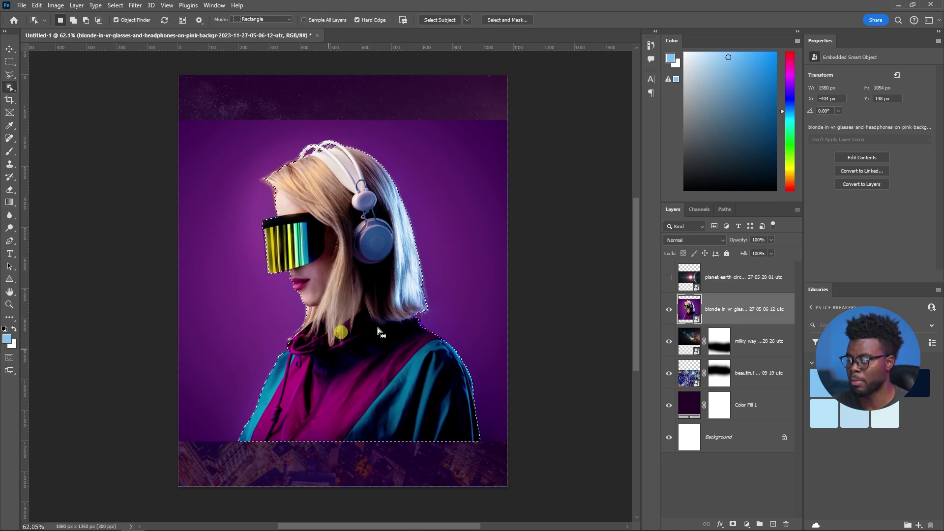
pyautogui.press('v')
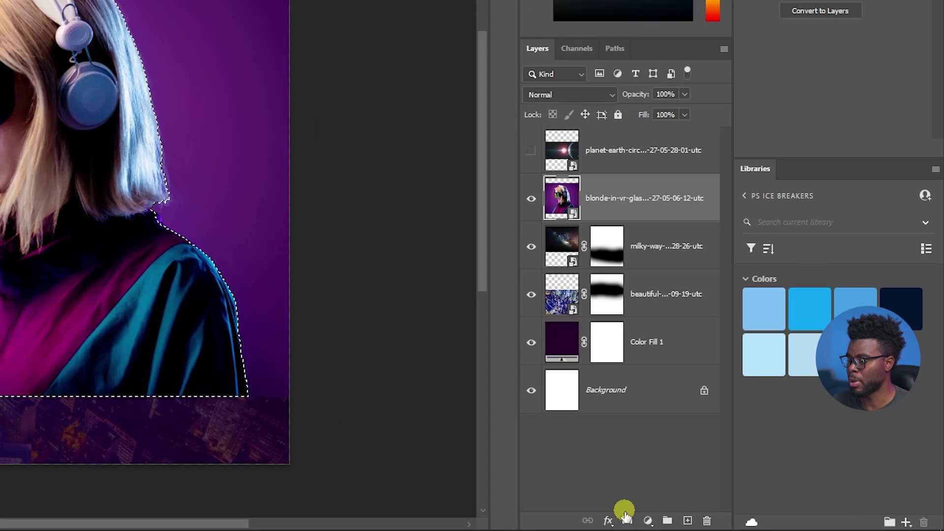
pyautogui.click(732, 524)
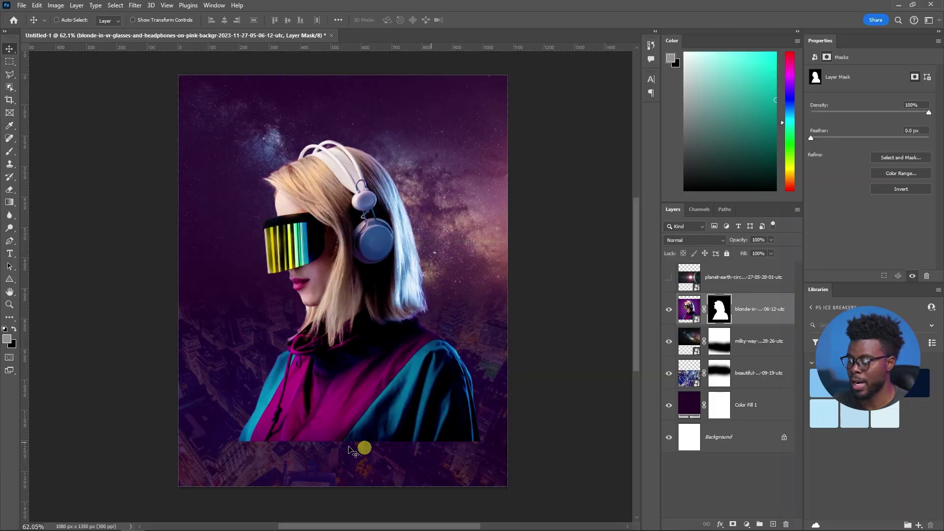
# Step: Erase the woman's lower jacket on the mask so it fades into the city
pyautogui.press('e')
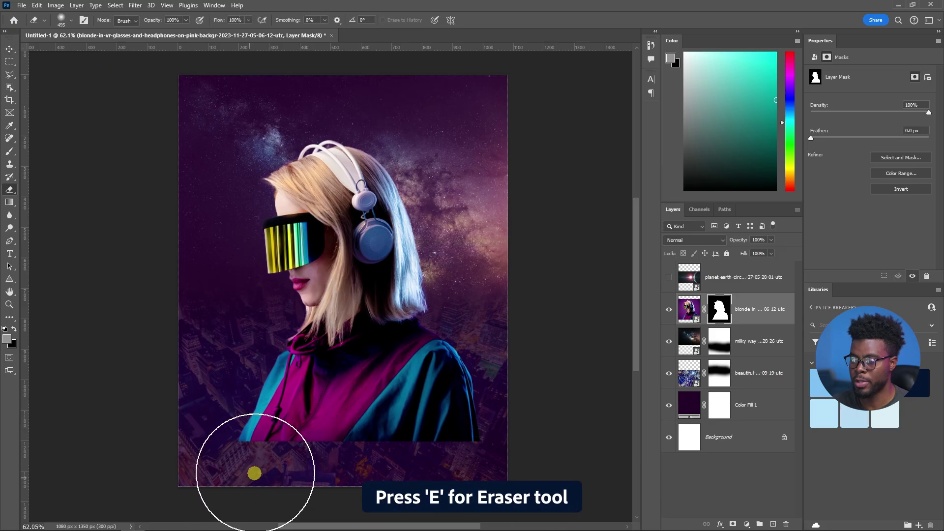
pyautogui.scroll(5, 322, 480)
pyautogui.moveTo(314, 474); pyautogui.dragTo(217, 383)
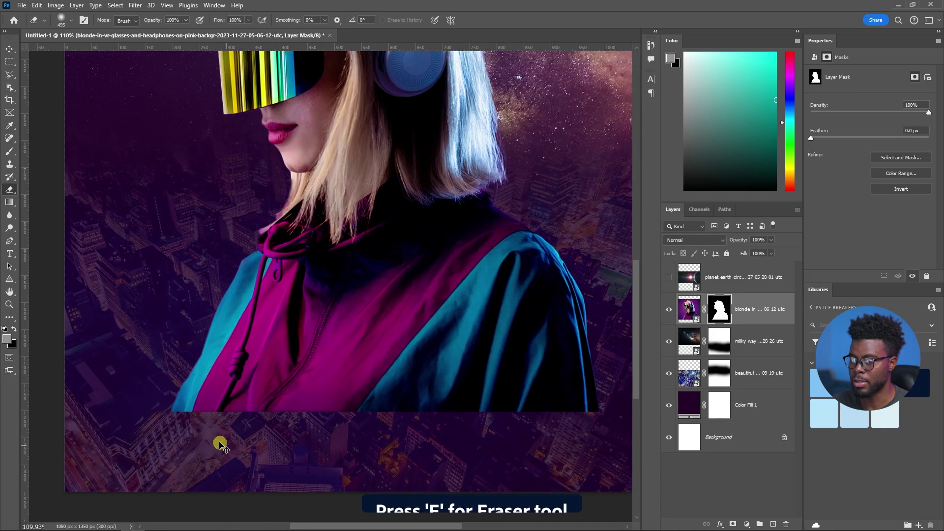
pyautogui.hscroll(2, 345, 472)
pyautogui.moveTo(346, 472)
pyautogui.mouseDown()
pyautogui.moveTo(518, 452)
pyautogui.moveTo(180, 452)
pyautogui.mouseUp()
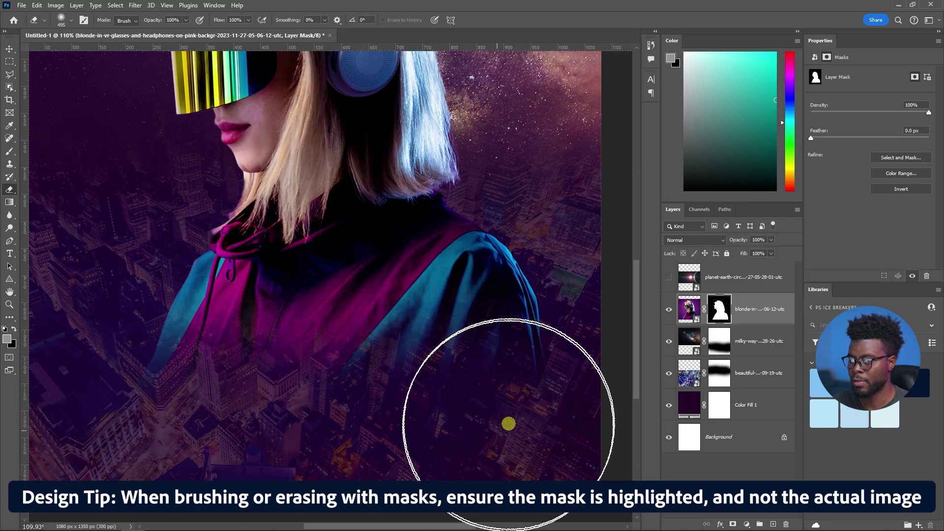
pyautogui.press('v')
pyautogui.scroll(-5, 352, 348)
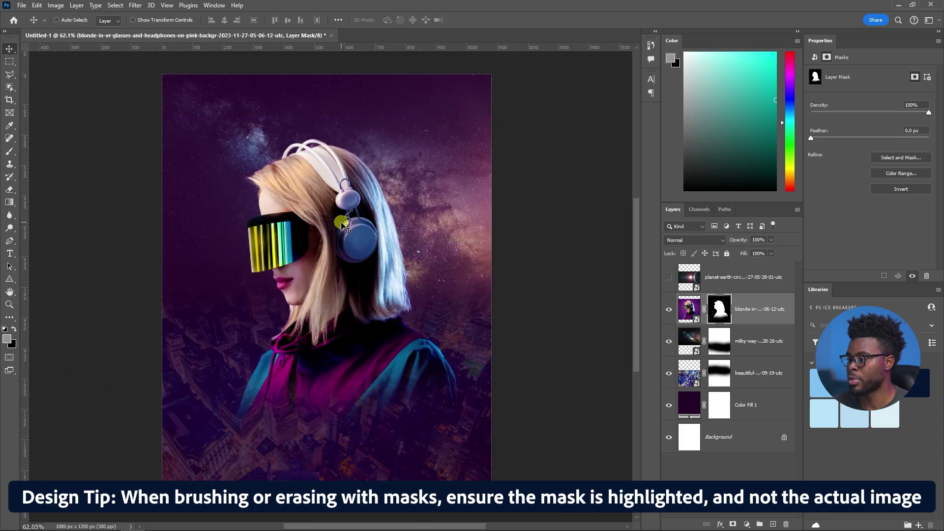
# Step: Show the planet layer, set it to Screen blend mode and move it higher
pyautogui.click(669, 277)
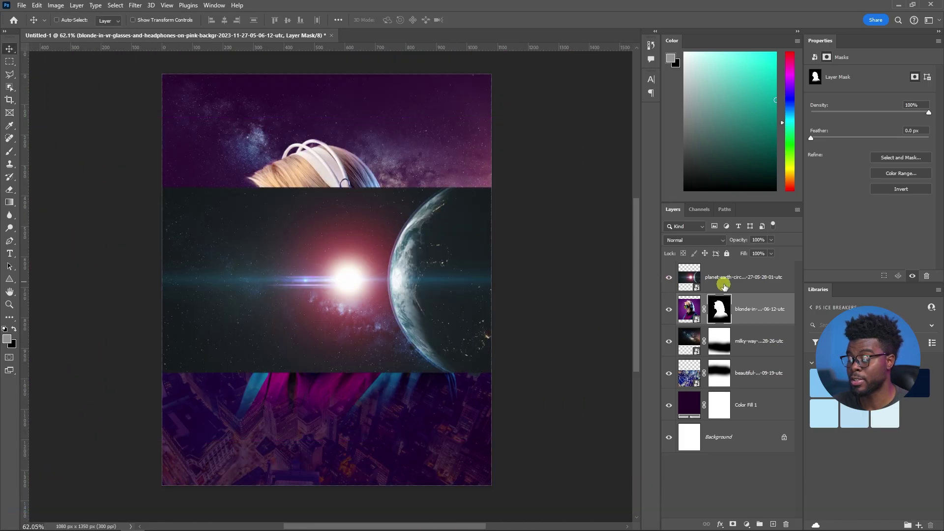
pyautogui.click(723, 285)
pyautogui.scroll(2, 399, 256)
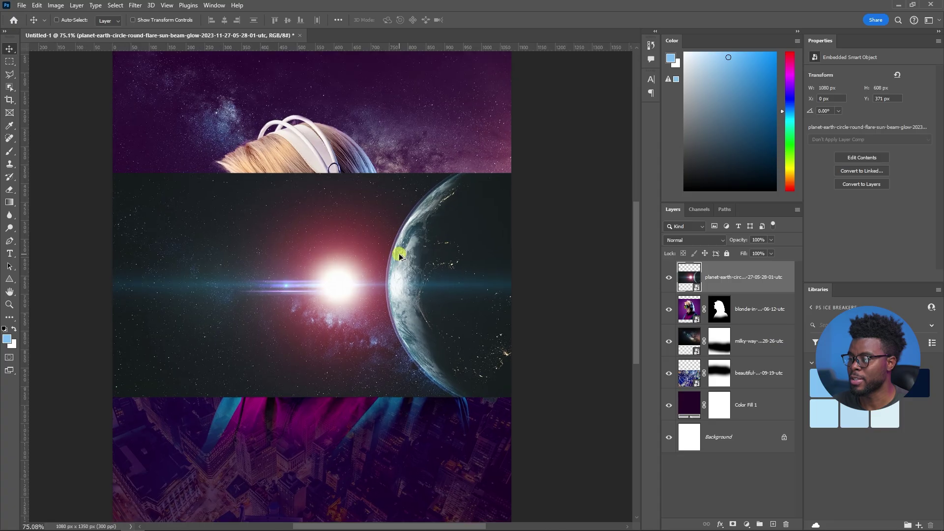
pyautogui.click(711, 241)
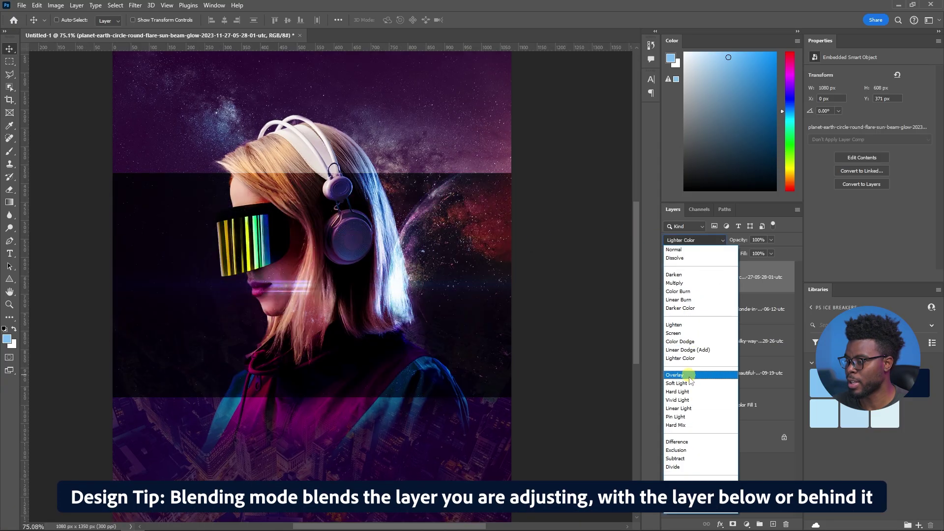
pyautogui.click(687, 333)
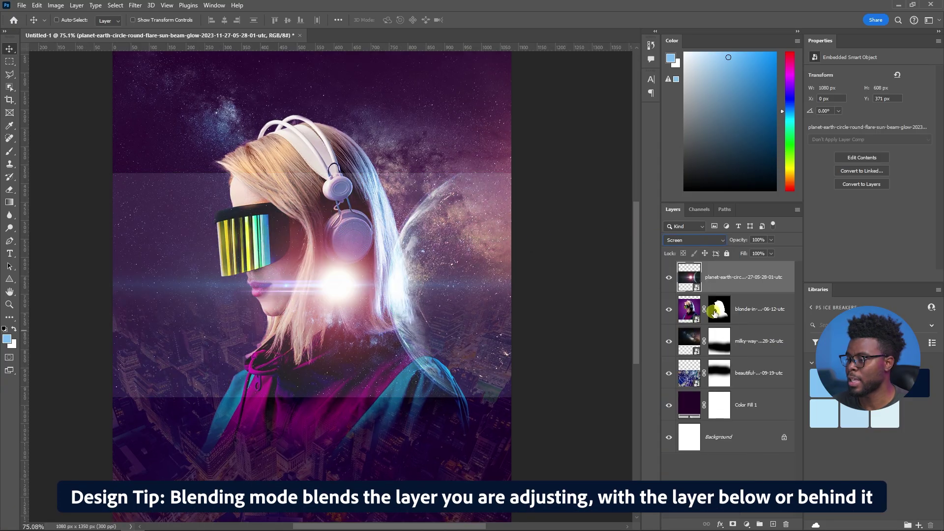
pyautogui.moveTo(440, 301); pyautogui.dragTo(410, 244)
# Step: Mask the planet layer and erase its lower edge
pyautogui.scroll(1, 133, 133)
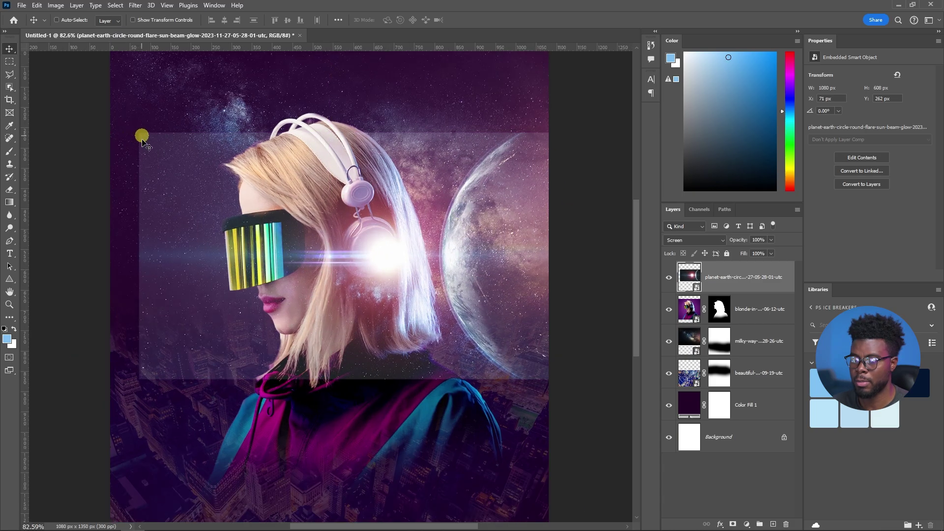
pyautogui.click(732, 524)
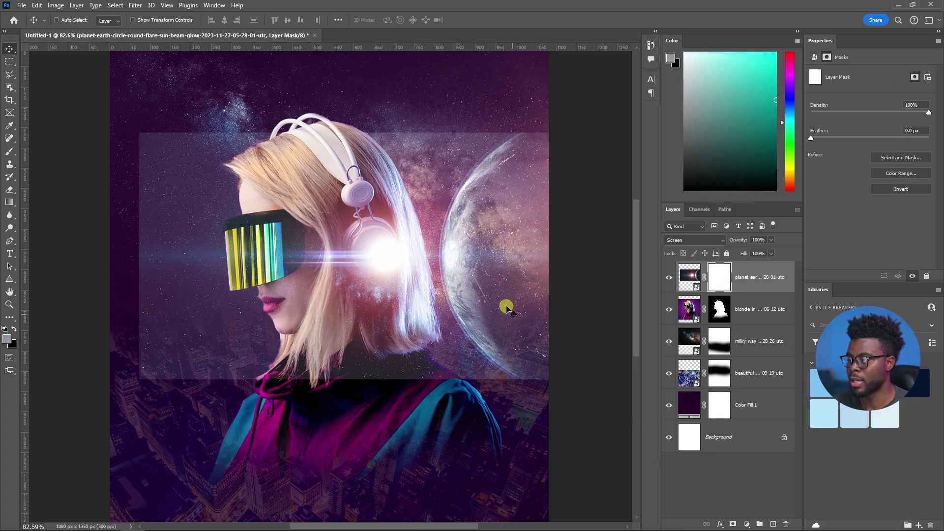
pyautogui.press('e')
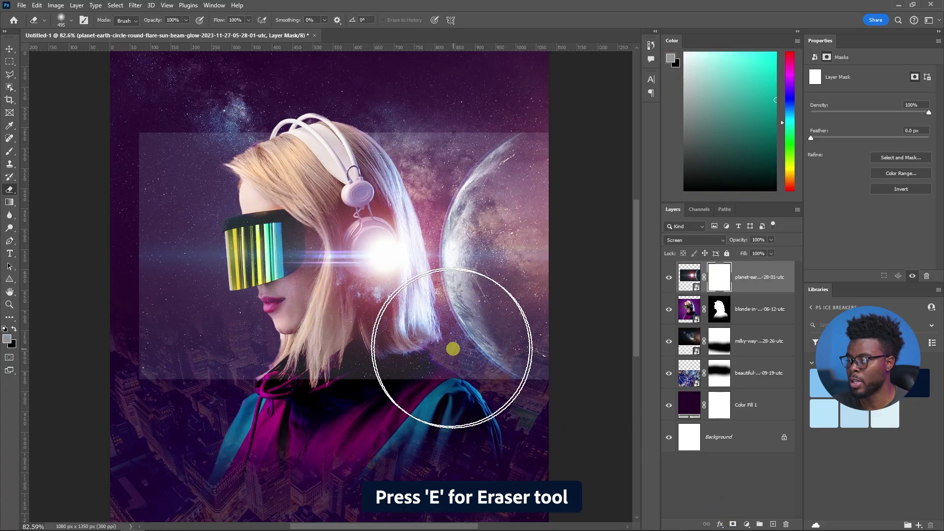
pyautogui.moveTo(451, 348)
pyautogui.mouseDown()
pyautogui.moveTo(428, 404)
pyautogui.moveTo(313, 425)
pyautogui.moveTo(222, 425)
pyautogui.moveTo(137, 389)
pyautogui.moveTo(85, 266)
pyautogui.moveTo(97, 123)
pyautogui.moveTo(123, 103)
pyautogui.moveTo(67, 264)
pyautogui.moveTo(129, 320)
pyautogui.moveTo(98, 172)
pyautogui.moveTo(185, 97)
pyautogui.moveTo(401, 77)
pyautogui.moveTo(561, 92)
pyautogui.moveTo(397, 74)
pyautogui.moveTo(246, 112)
pyautogui.moveTo(118, 223)
pyautogui.moveTo(404, 448)
pyautogui.moveTo(480, 420)
pyautogui.moveTo(414, 436)
pyautogui.moveTo(334, 404)
pyautogui.moveTo(260, 400)
pyautogui.moveTo(182, 421)
pyautogui.moveTo(380, 409)
pyautogui.moveTo(445, 428)
pyautogui.moveTo(501, 398)
pyautogui.mouseUp()
# Step: Type the white title 'COSPLAY CON' across the woman's chest
pyautogui.press('v')
pyautogui.hotkey('ctrl', '0')
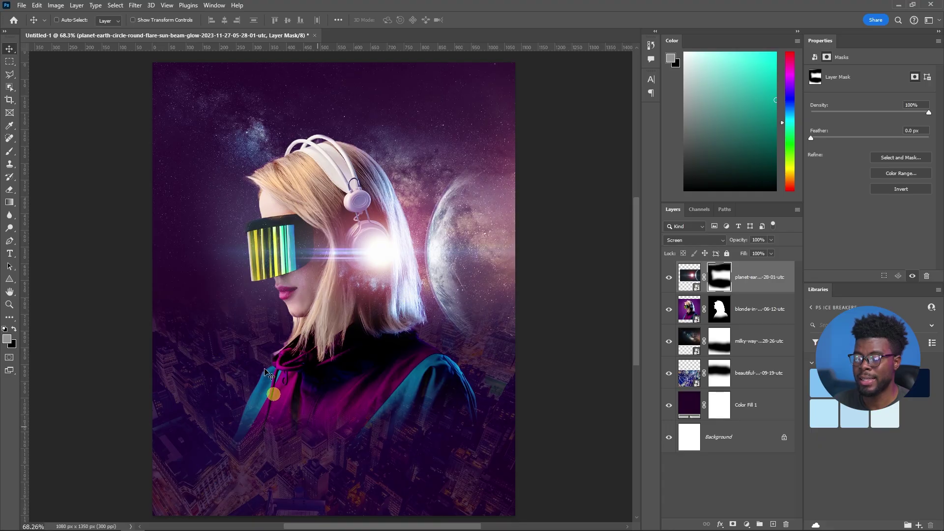
pyautogui.press('t')
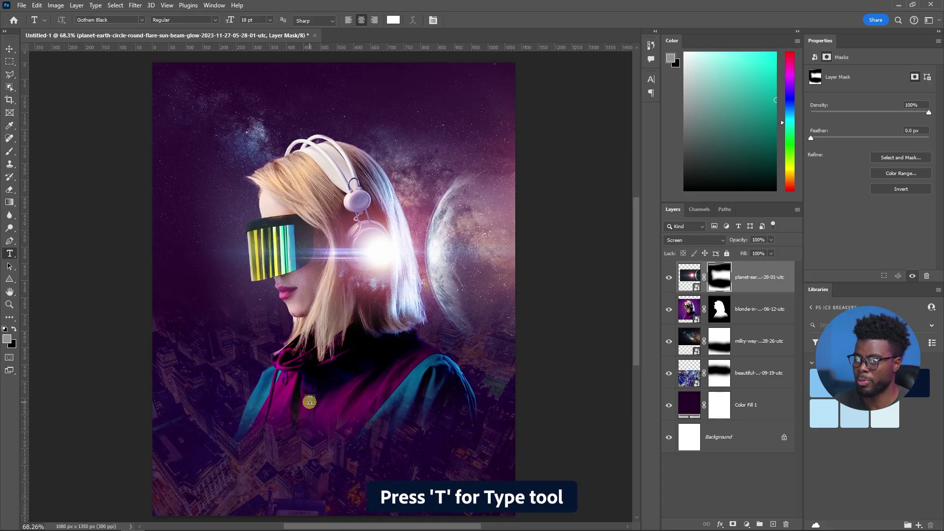
pyautogui.click(309, 401)
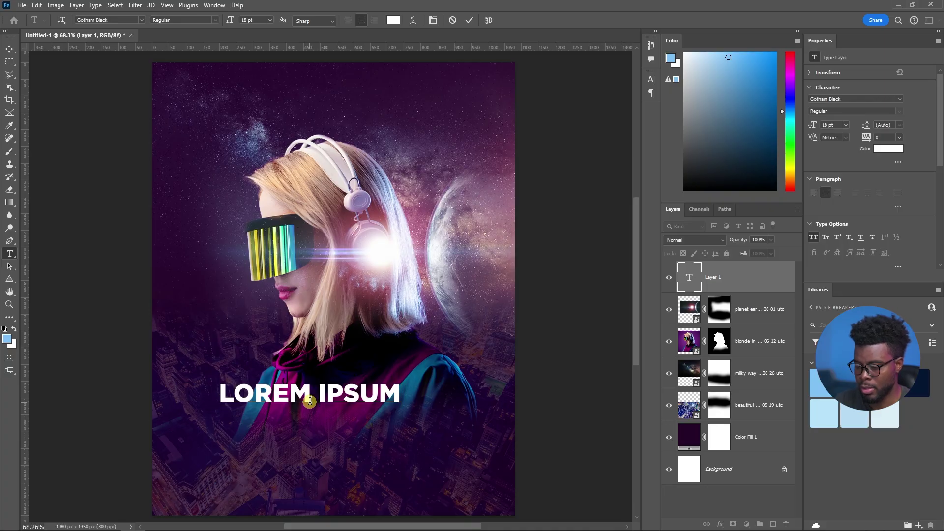
pyautogui.write('COSPLAY CON')
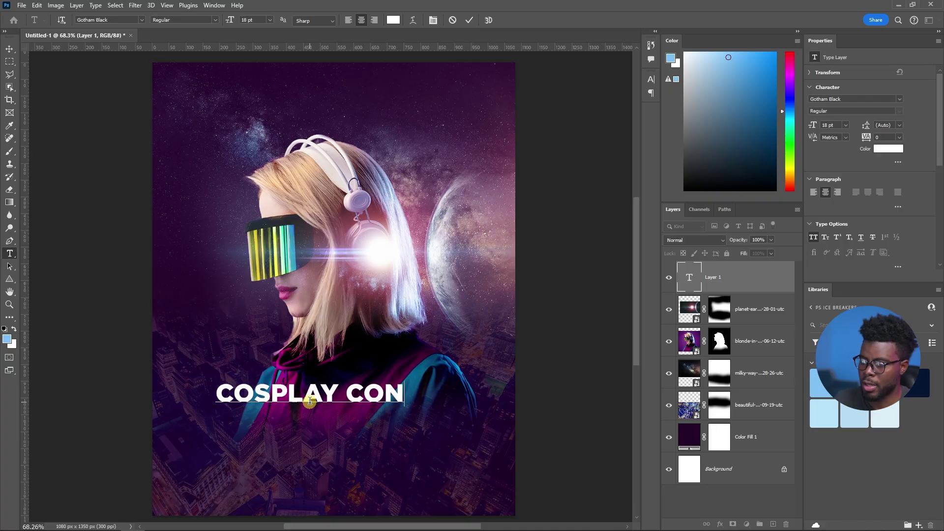
pyautogui.hotkey('ctrl', 'Return')
# Step: Check the title's distances to the canvas edges and duplicate the COSPLAY CON layer
pyautogui.press('v')
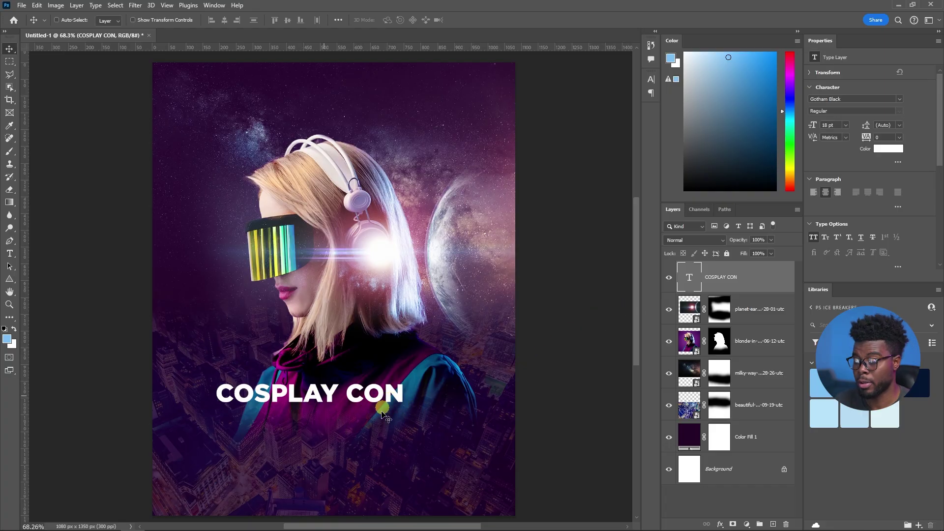
pyautogui.press('ctrl')
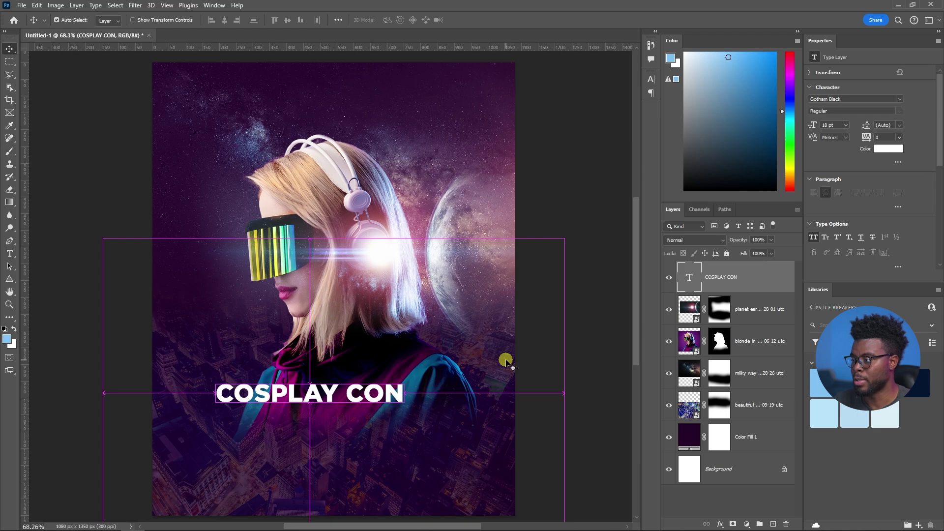
pyautogui.hotkey('ctrl', 'j')
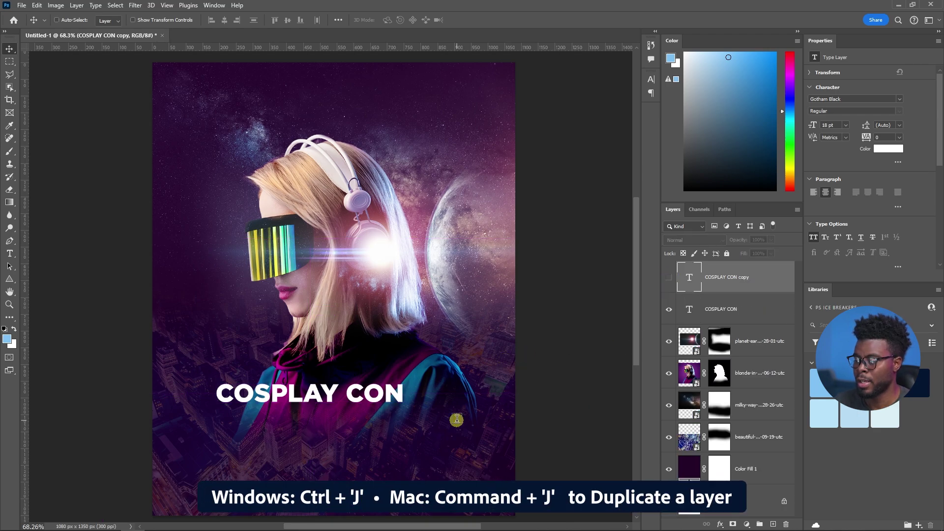
# Step: Apply the Mostest 825 font to the COSPLAY CON title and move it right and down
pyautogui.press('t')
pyautogui.click(719, 315)
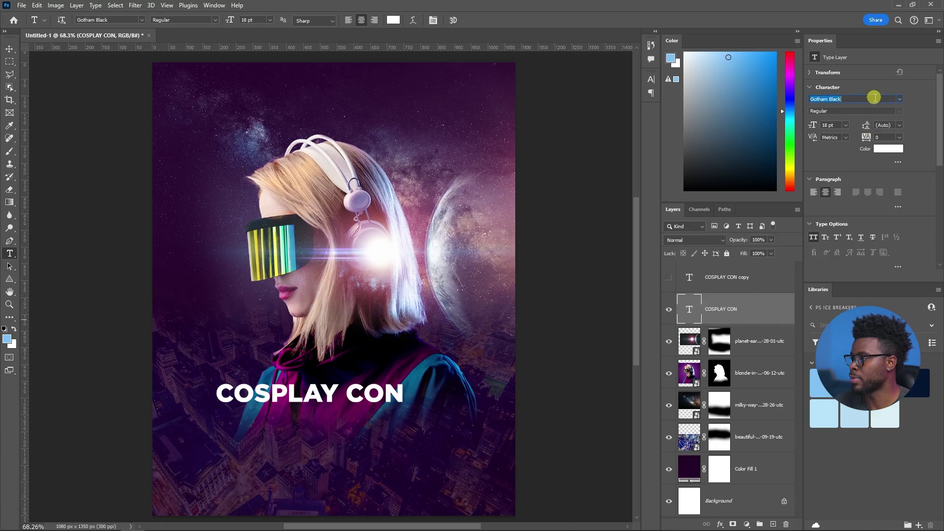
pyautogui.write('mostest')
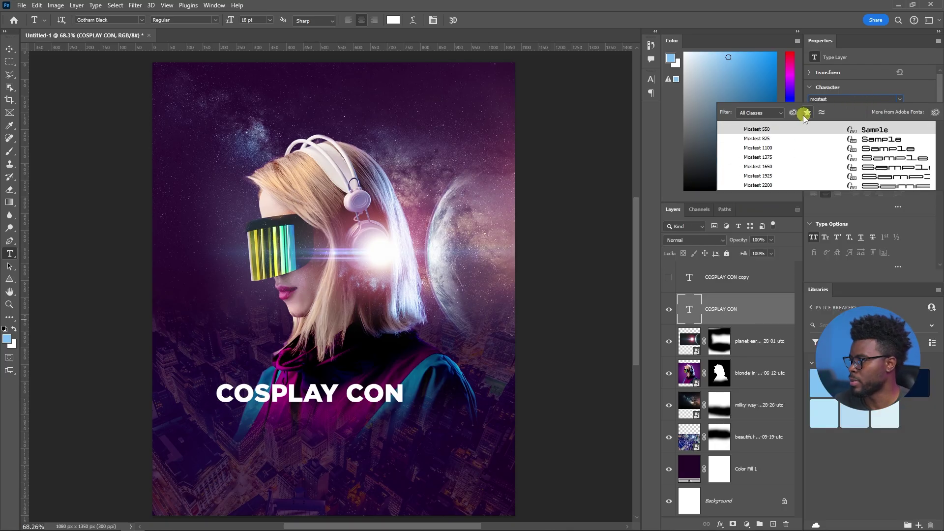
pyautogui.click(816, 139)
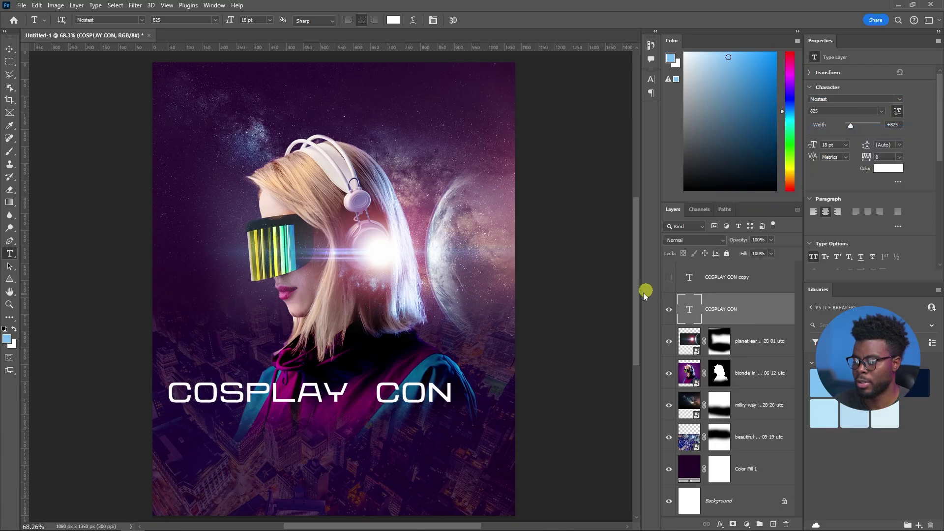
pyautogui.press('v')
pyautogui.moveTo(305, 401); pyautogui.dragTo(337, 418)
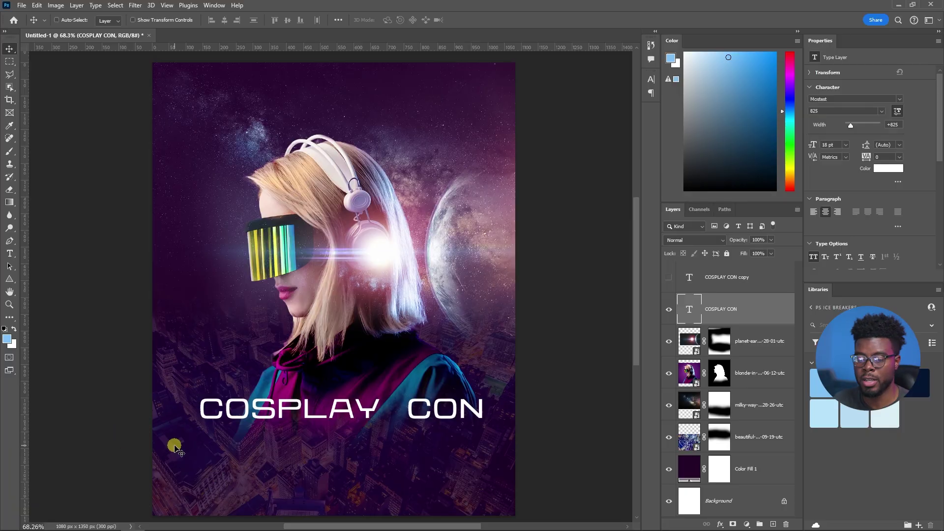
# Step: Stretch the O in COSPLAY to 1600 width
pyautogui.press('t')
pyautogui.moveTo(228, 411); pyautogui.dragTo(242, 412)
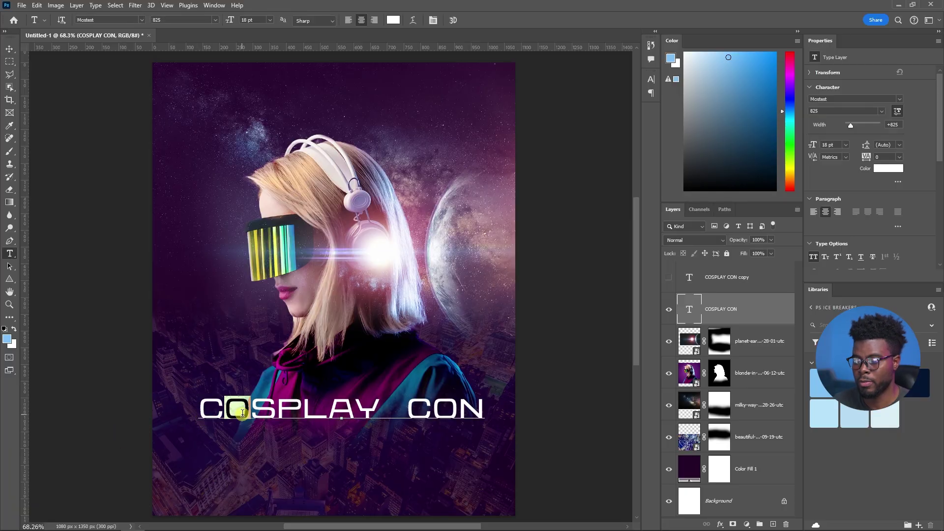
pyautogui.click(902, 125)
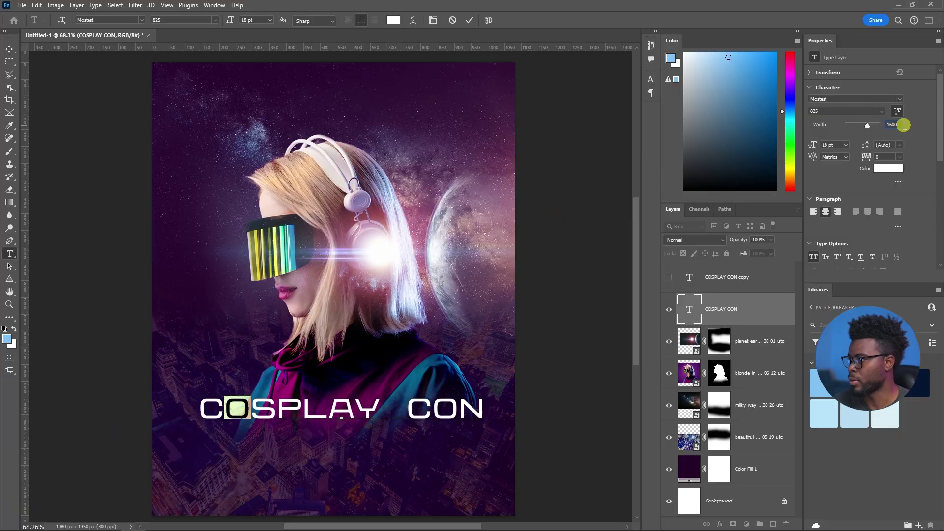
pyautogui.write('1600')
pyautogui.press('Return')
pyautogui.hotkey('ctrl', 'Return')
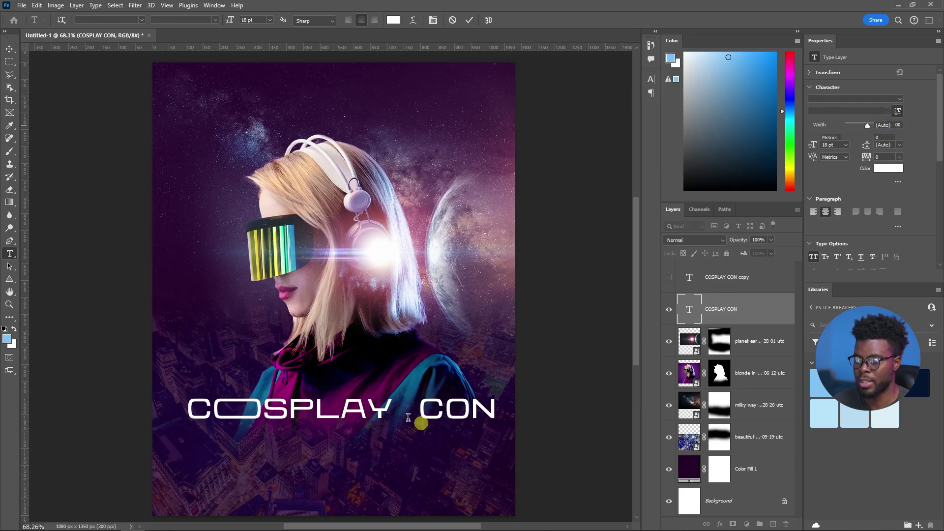
# Step: Break the title so CON sits on its own line, with its O also at 1600 width
pyautogui.click(418, 410)
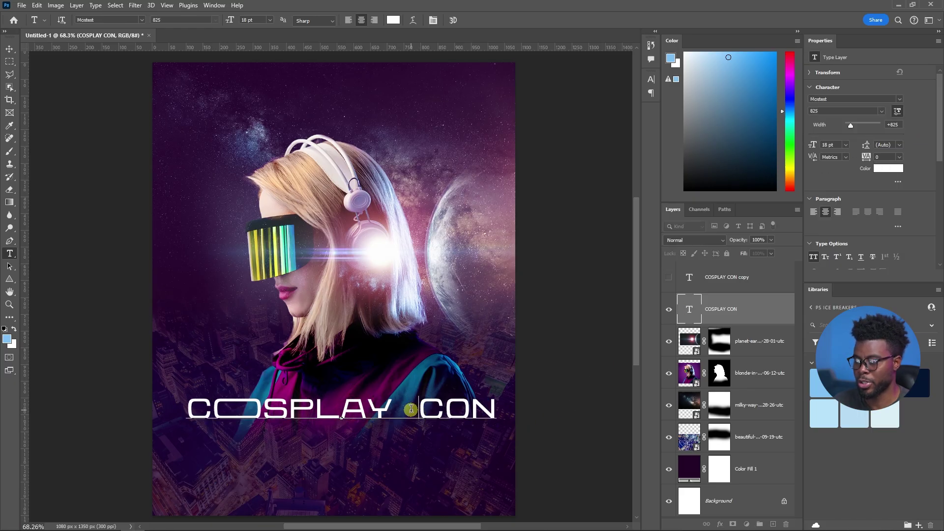
pyautogui.press('BackSpace')
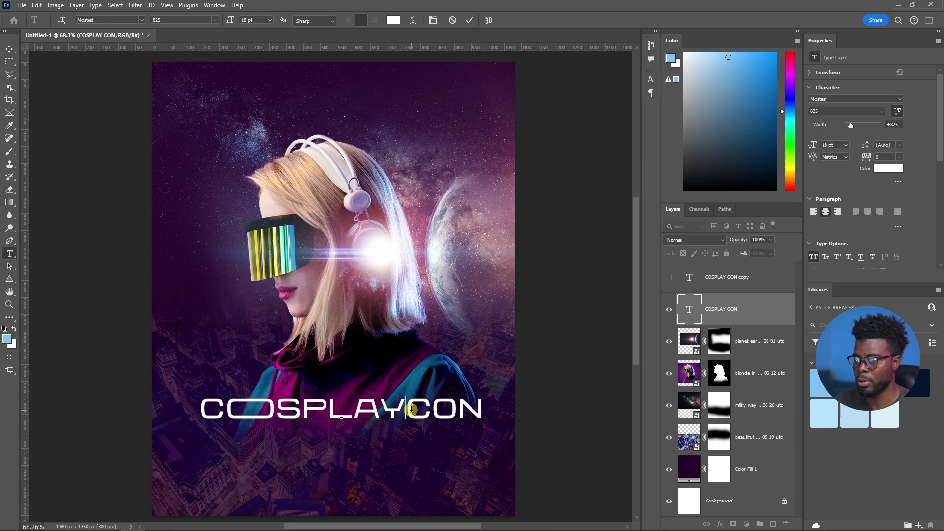
pyautogui.press('Return')
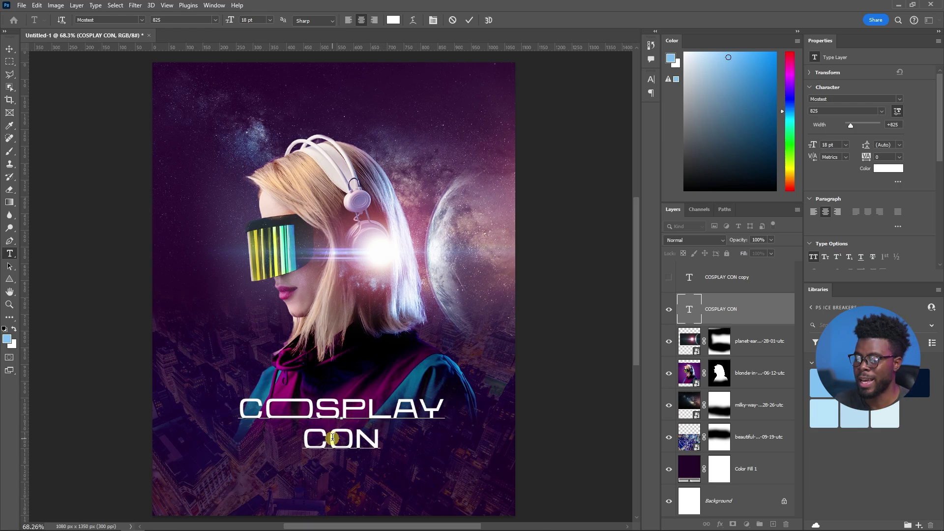
pyautogui.moveTo(332, 437); pyautogui.dragTo(351, 438)
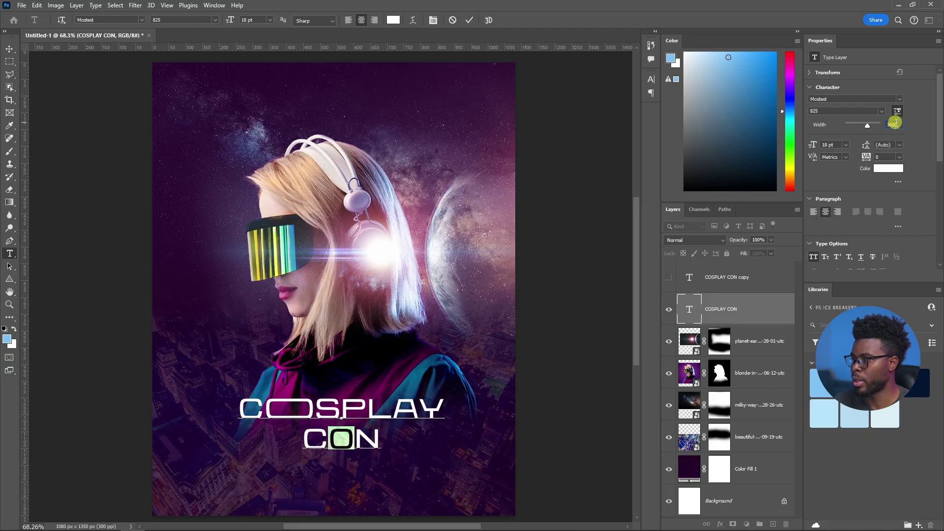
pyautogui.press('Return')
pyautogui.hotkey('ctrl', 'Return')
# Step: Shift the two-line title across the flyer
pyautogui.press('v')
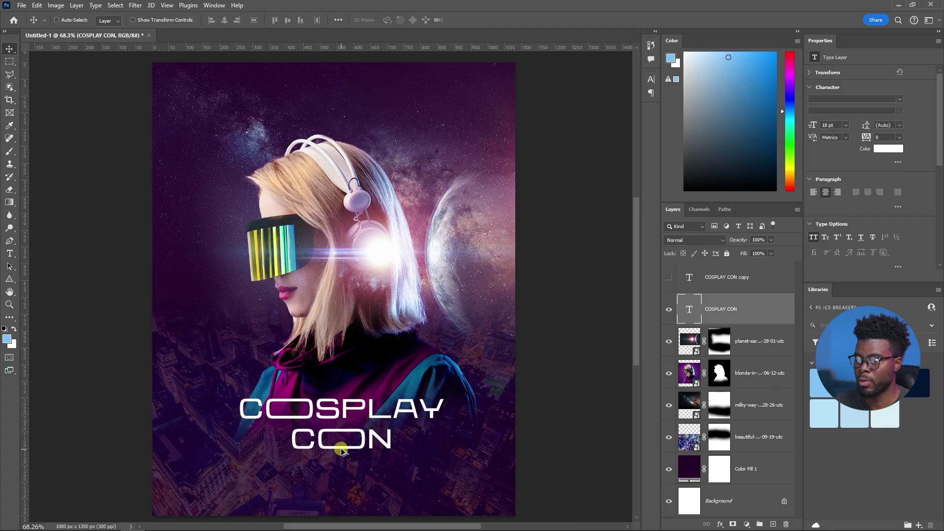
pyautogui.scroll(3, 343, 450)
pyautogui.scroll(-1, 339, 432)
pyautogui.hscroll(1, 324, 403)
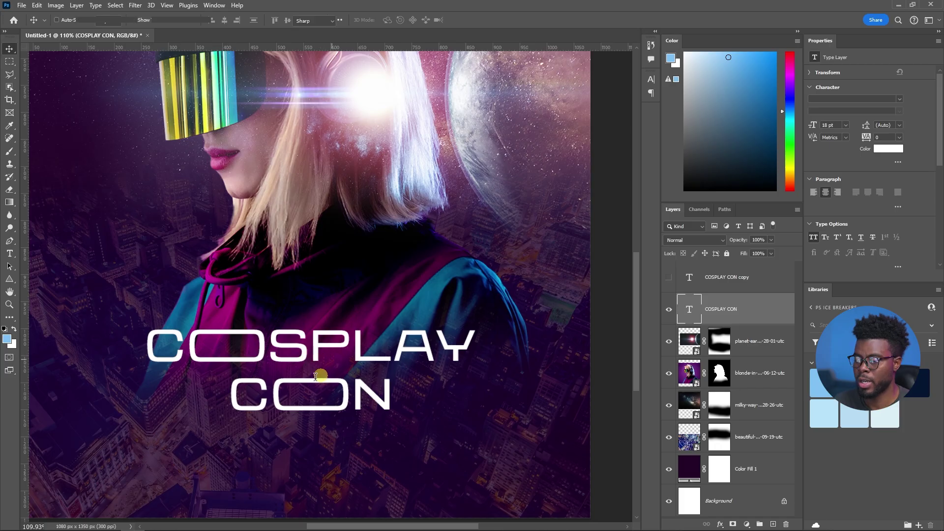
pyautogui.moveTo(231, 390)
pyautogui.mouseDown()
pyautogui.moveTo(334, 398)
pyautogui.moveTo(218, 390)
pyautogui.mouseUp()
# Step: Set the title's leading to 17 pt to tighten the line spacing
pyautogui.doubleClick(257, 393)
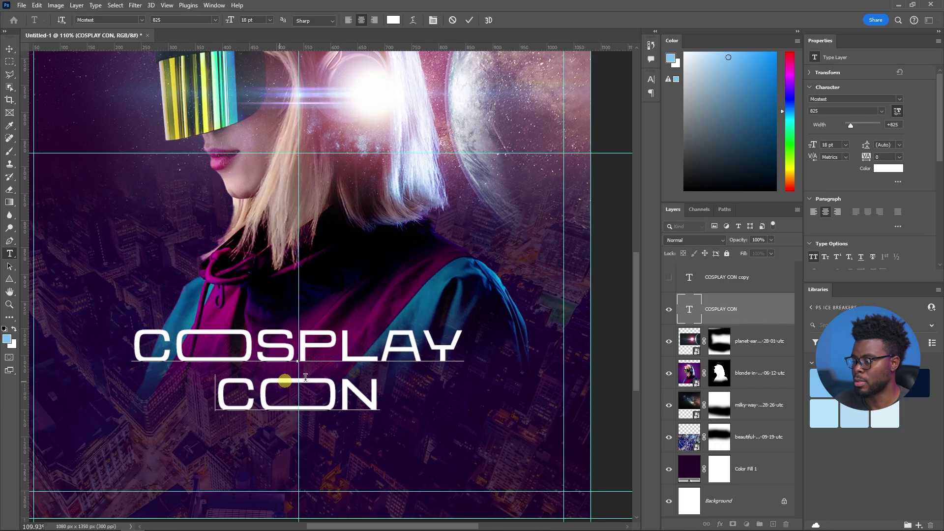
pyautogui.hotkey('ctrl', 'a')
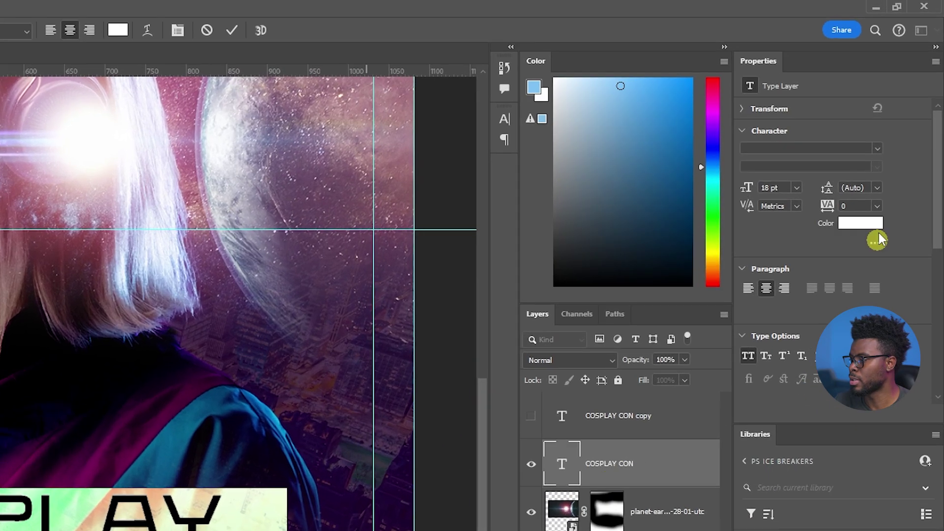
pyautogui.click(883, 124)
pyautogui.click(882, 125)
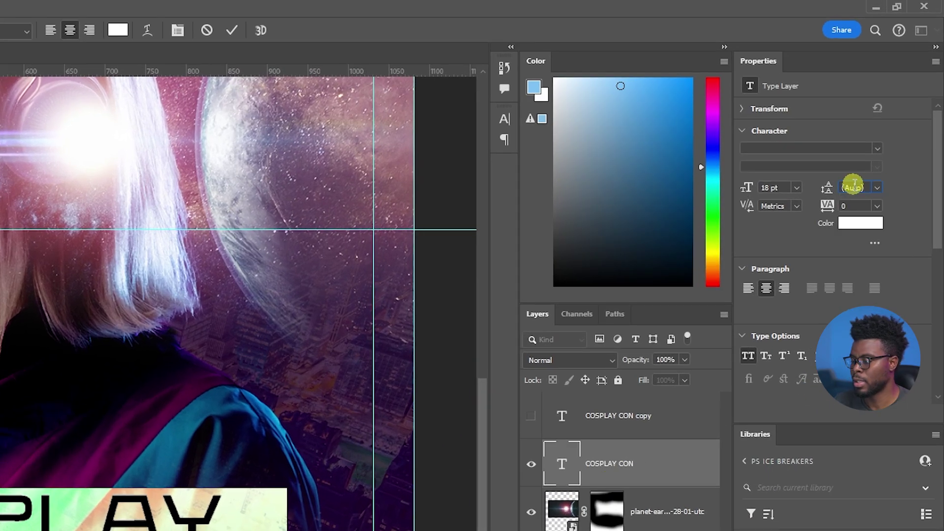
pyautogui.scroll(-4, 854, 186)
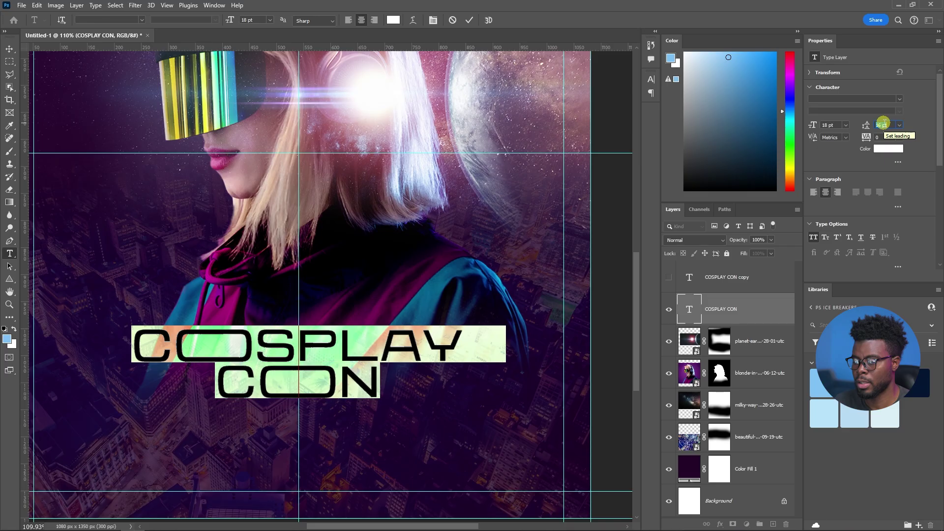
# Step: Show the hidden COSPLAY CON copy layer and move it below CON
pyautogui.hotkey('ctrl', 'Return')
pyautogui.press('v')
pyautogui.hotkey('ctrl', '0')
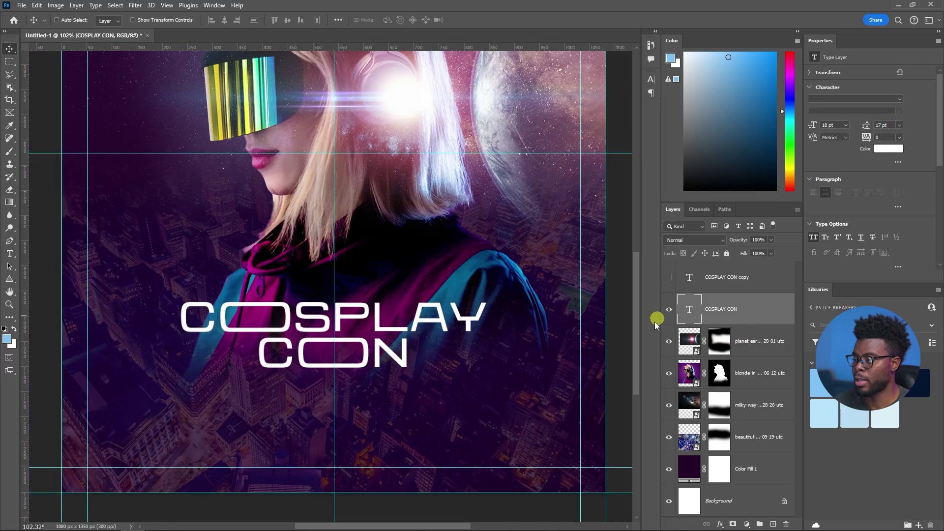
pyautogui.click(669, 278)
pyautogui.click(709, 277)
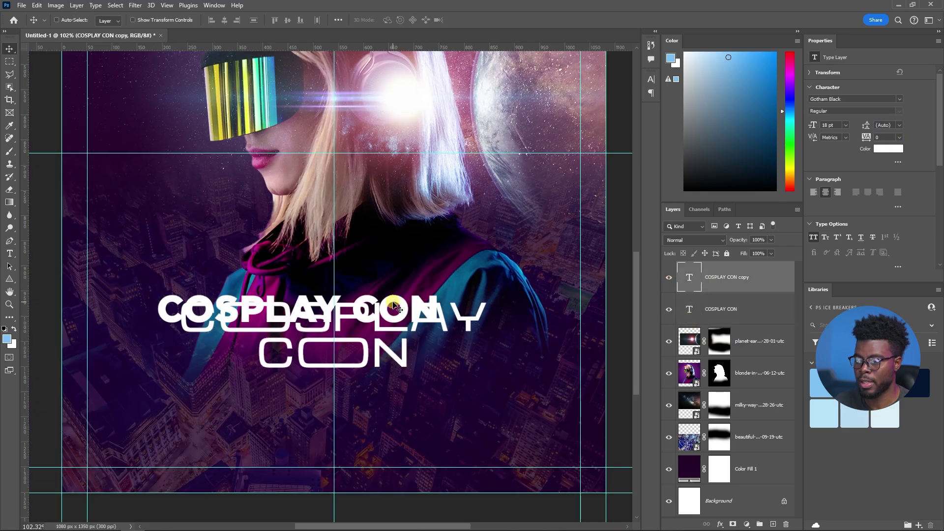
pyautogui.moveTo(393, 305); pyautogui.dragTo(425, 390)
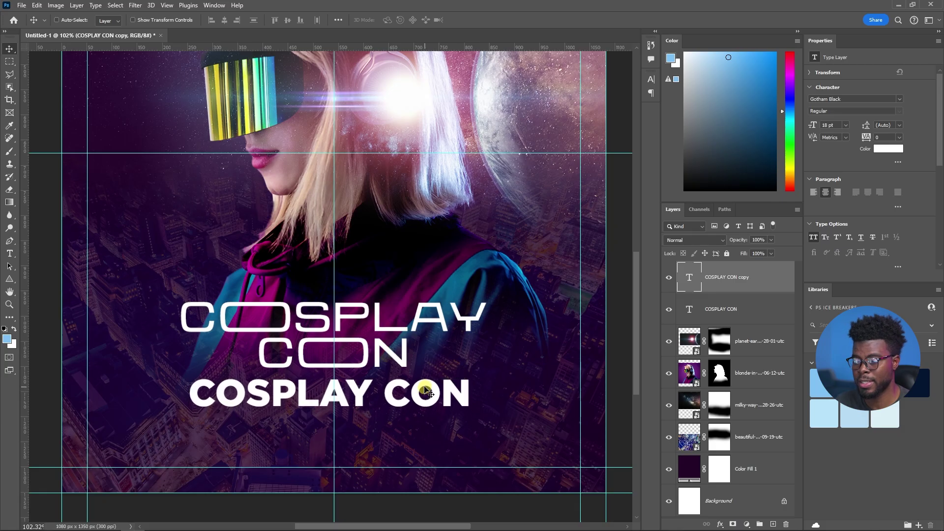
# Step: Replace the copy's text with 'WORLDS: FAR AWAY EDITION'
pyautogui.press('t')
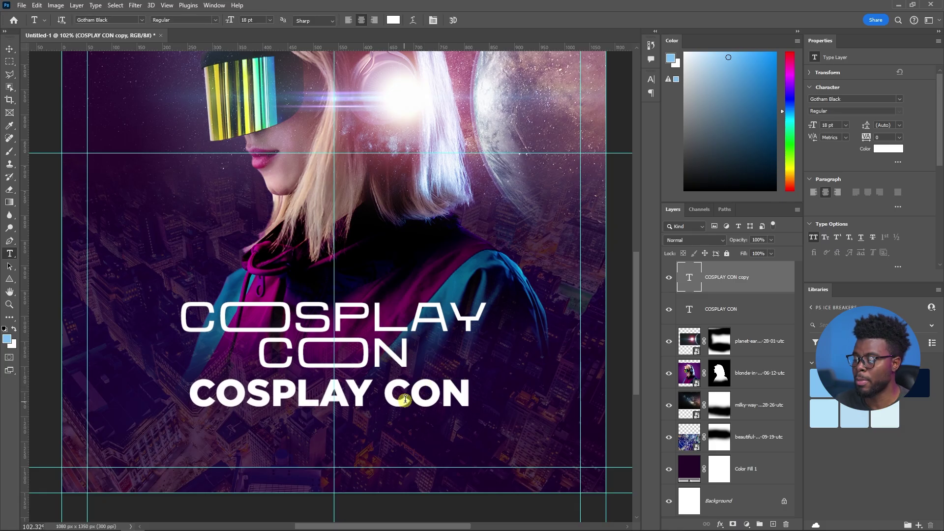
pyautogui.click(406, 401)
pyautogui.hotkey('ctrl', 'a')
pyautogui.write('W')
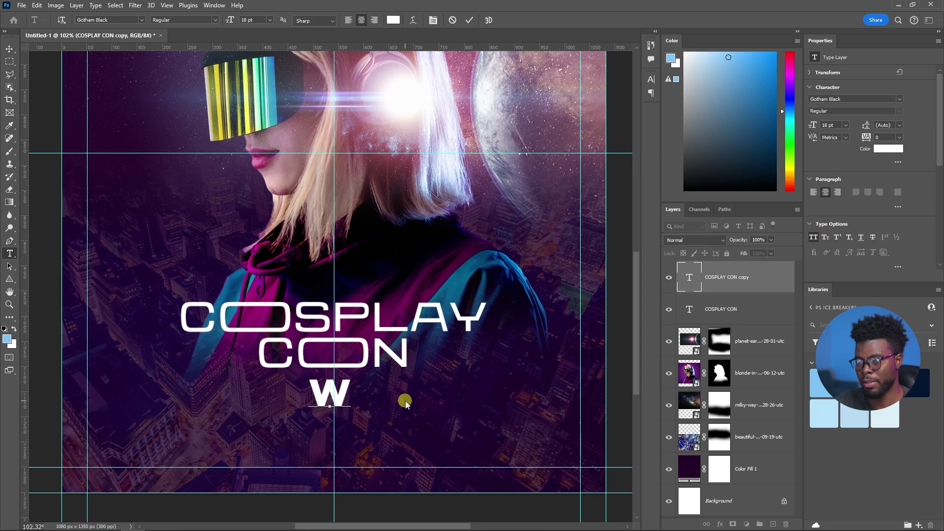
pyautogui.write('ORL')
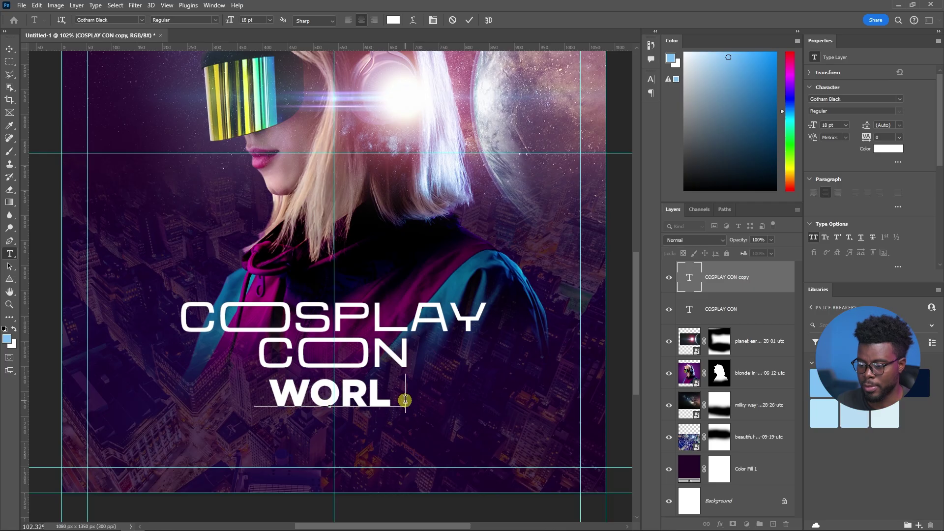
pyautogui.write('DS: FAR AW')
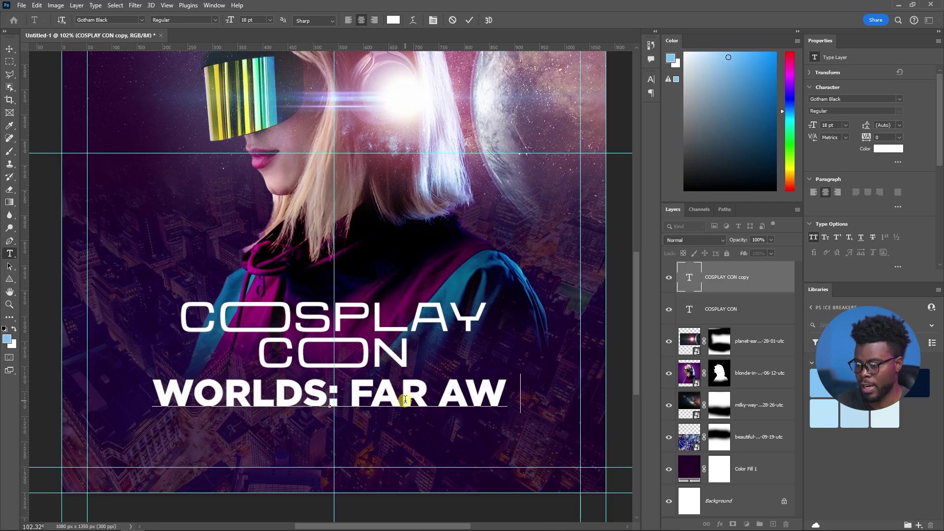
pyautogui.write('AY EDITION')
# Step: Set the subtitle to 6 pt with 500 tracking
pyautogui.hotkey('ctrl', 'a')
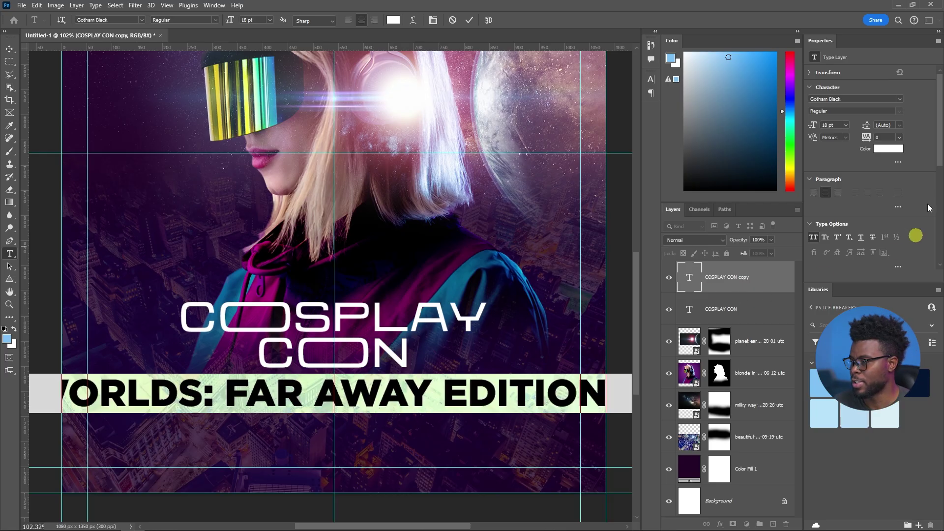
pyautogui.click(835, 125)
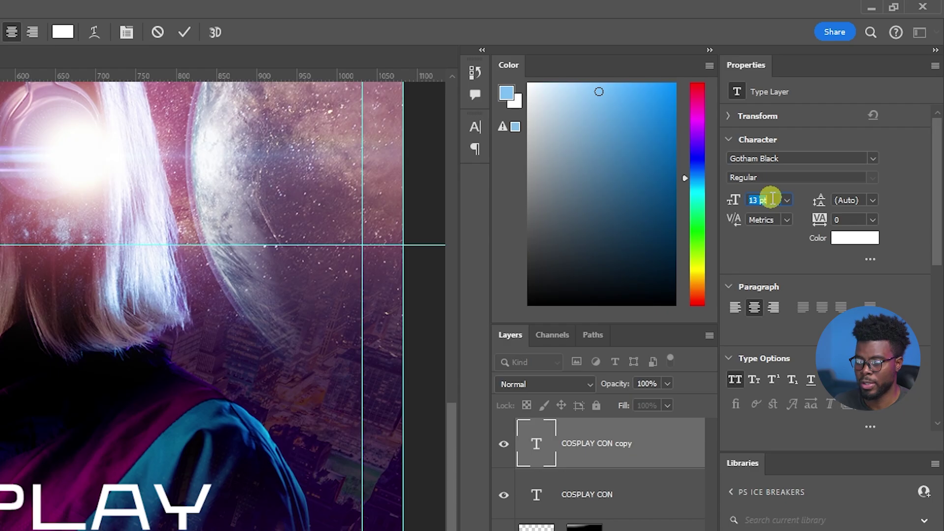
pyautogui.press('Down')
pyautogui.press('Down')
pyautogui.press('Down')
pyautogui.press('Down')
pyautogui.press('Down')
pyautogui.press('Down')
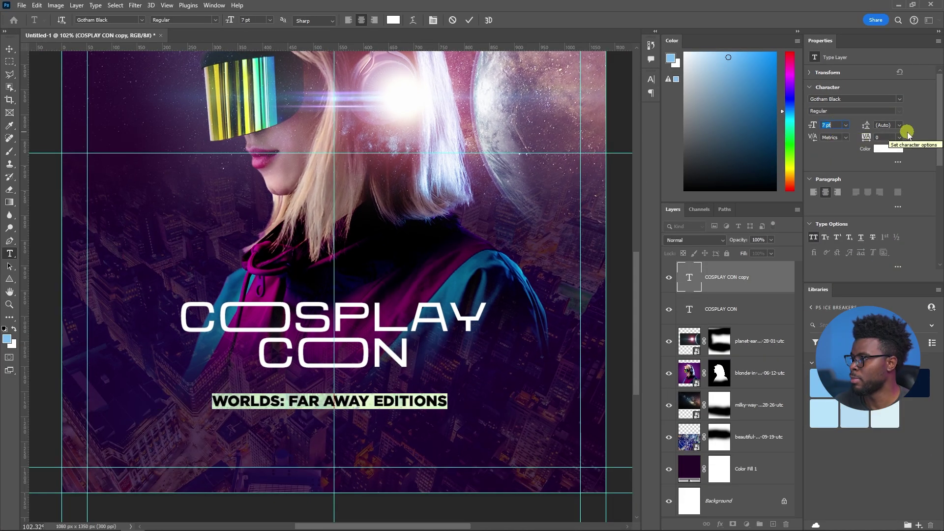
pyautogui.click(899, 136)
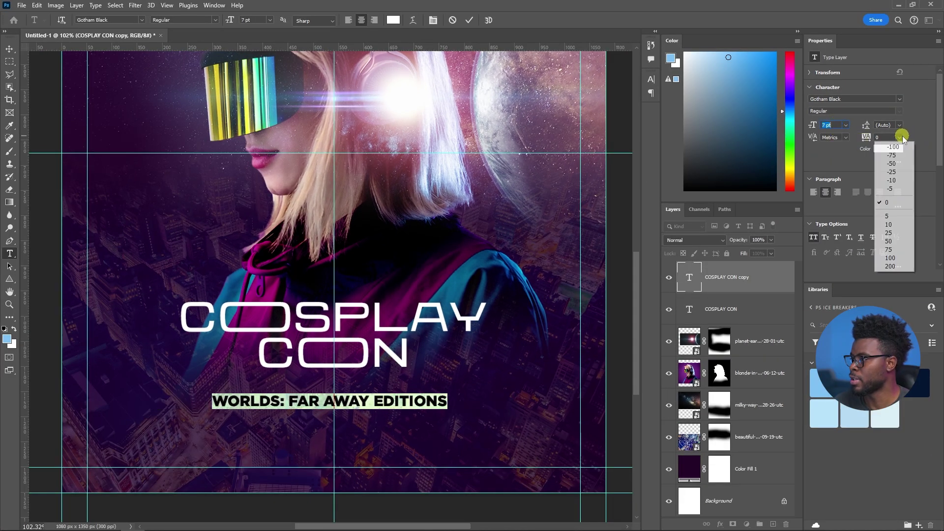
pyautogui.click(890, 266)
pyautogui.write('500')
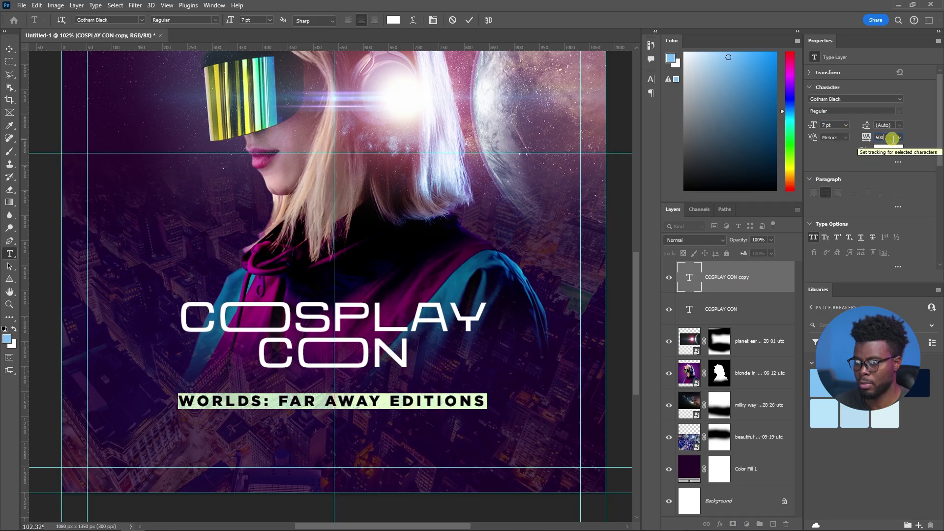
pyautogui.press('Return')
pyautogui.click(829, 126)
pyautogui.write('6')
pyautogui.press('Return')
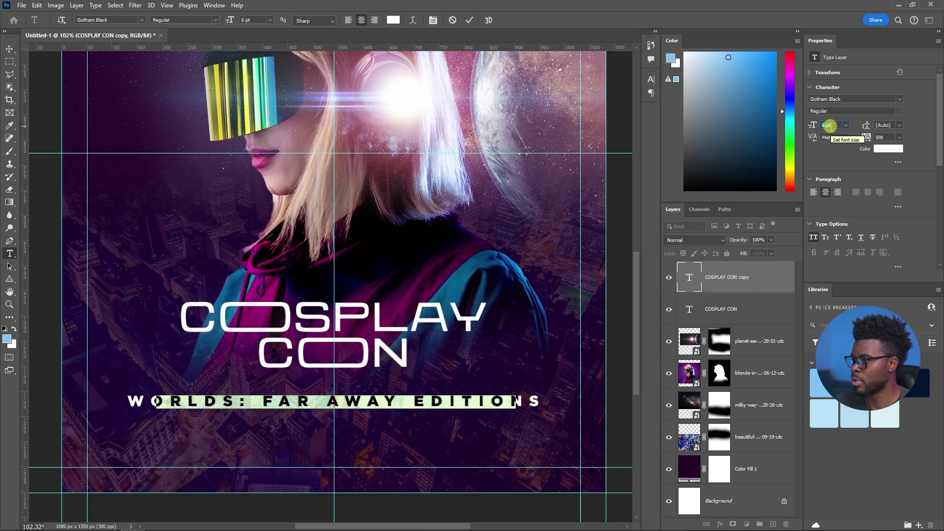
# Step: Fix the extra letters ending 'EDITION' and move the subtitle up closer to CON
pyautogui.moveTo(484, 403); pyautogui.dragTo(495, 401)
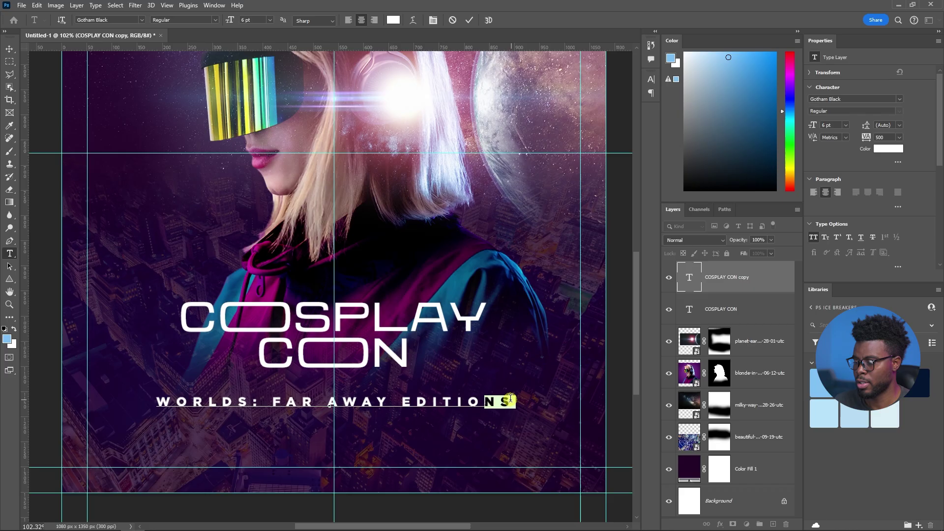
pyautogui.write('N')
pyautogui.hotkey('ctrl', 'Return')
pyautogui.moveTo(357, 405); pyautogui.dragTo(360, 387)
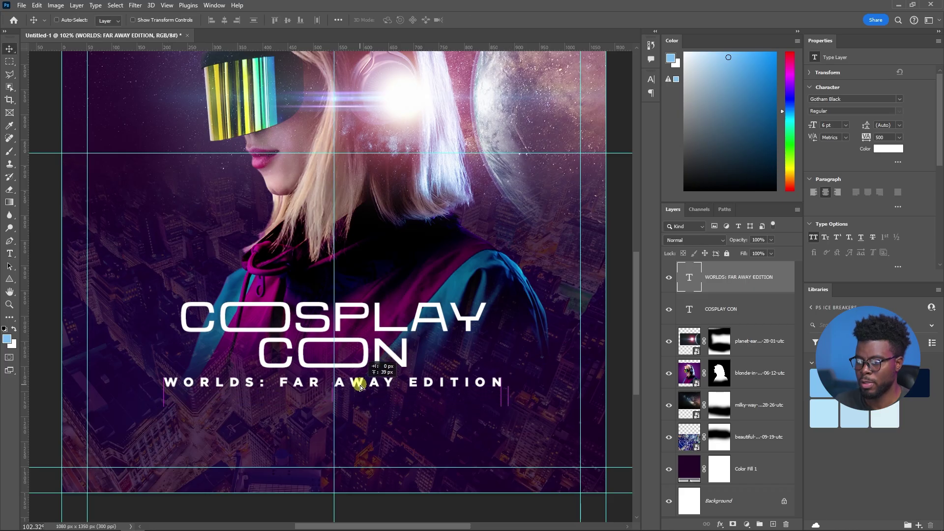
# Step: Duplicate the COSPLAY CON title layer and move the copy below the subtitle
pyautogui.scroll(2, 356, 387)
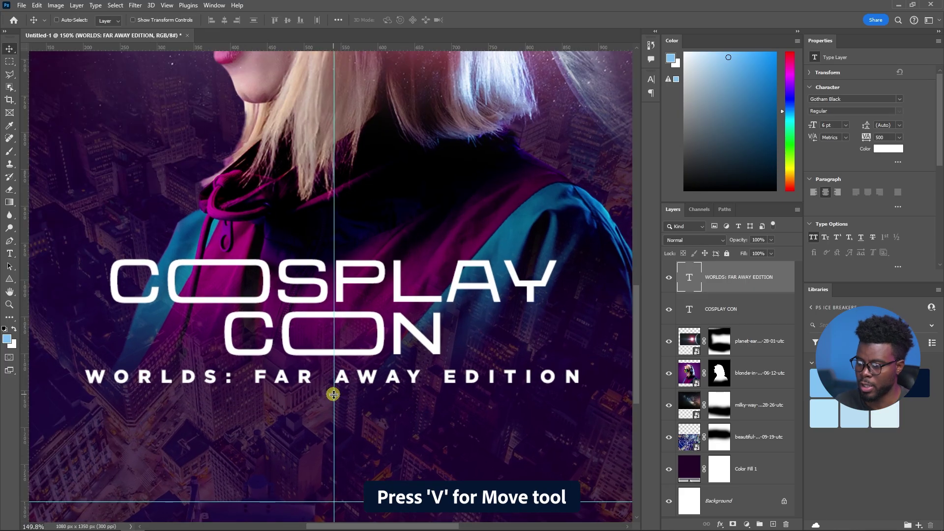
pyautogui.hotkey('ctrl', 't')
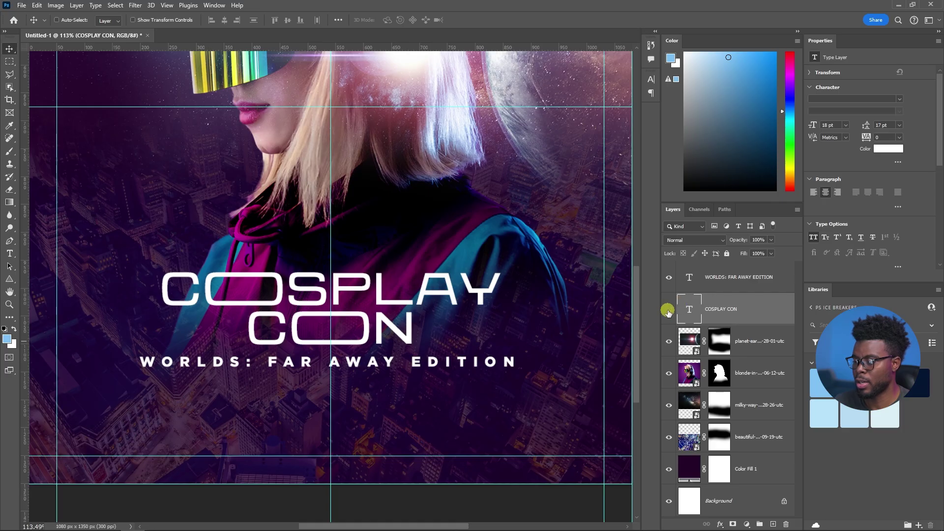
pyautogui.click(667, 310)
pyautogui.click(667, 310)
pyautogui.hotkey('ctrl', 'j')
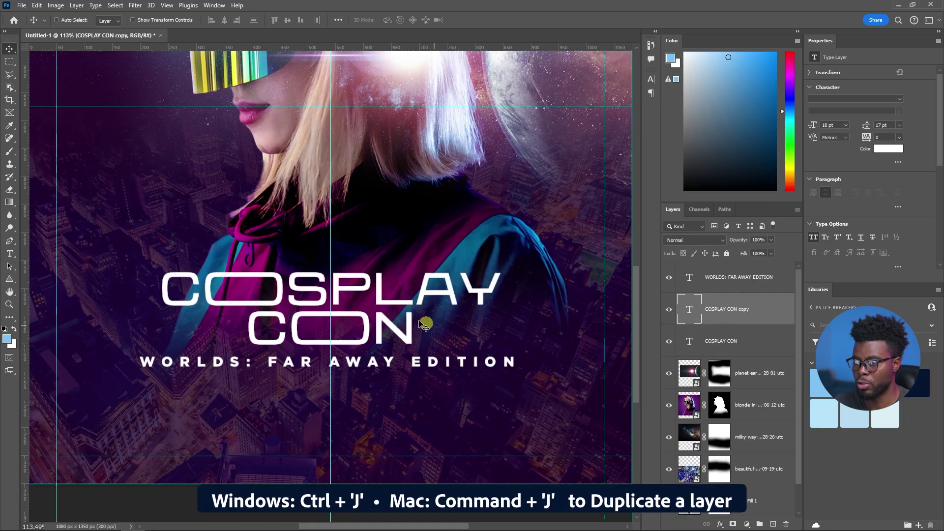
pyautogui.moveTo(386, 302); pyautogui.dragTo(367, 413)
# Step: Retype the copy as 'COMING SOON' and delete its leftover CON line
pyautogui.press('t')
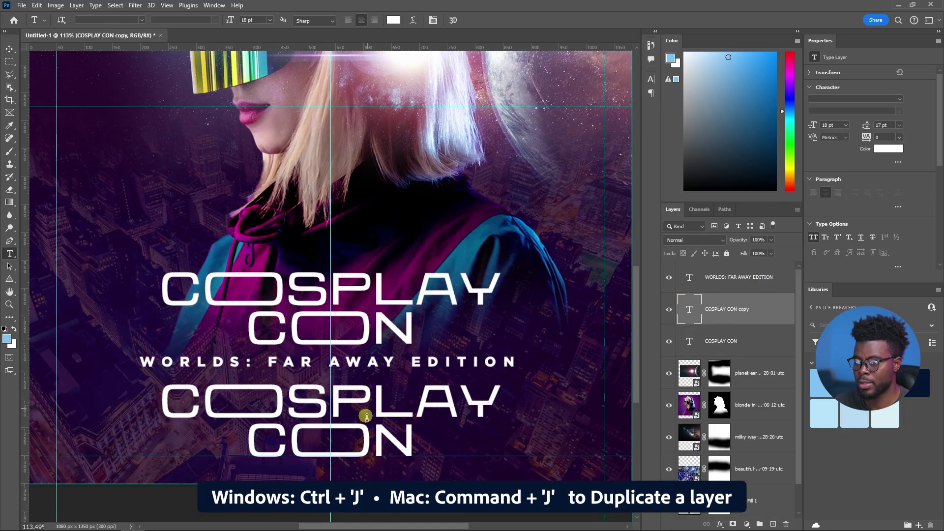
pyautogui.click(374, 402)
pyautogui.hotkey('ctrl', 'a')
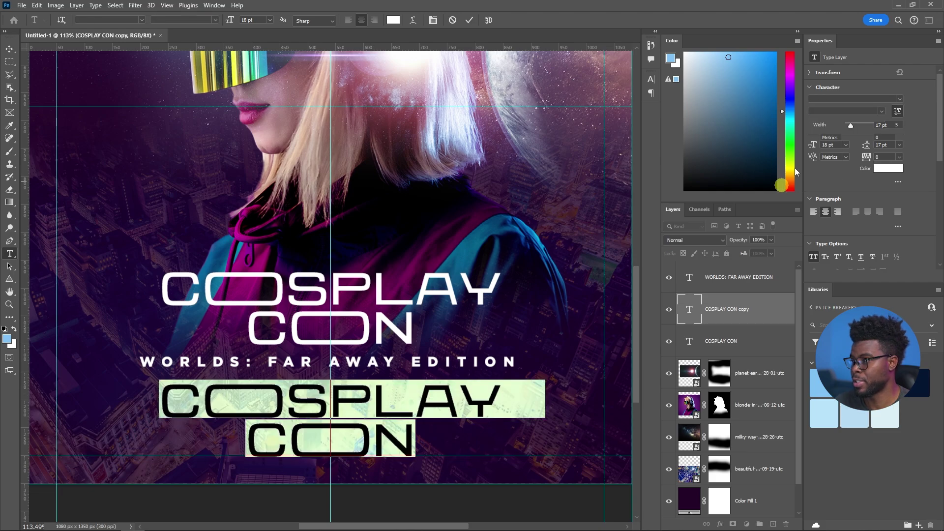
pyautogui.press('Down')
pyautogui.press('Down')
pyautogui.press('Down')
pyautogui.press('Down')
pyautogui.press('Down')
pyautogui.press('Down')
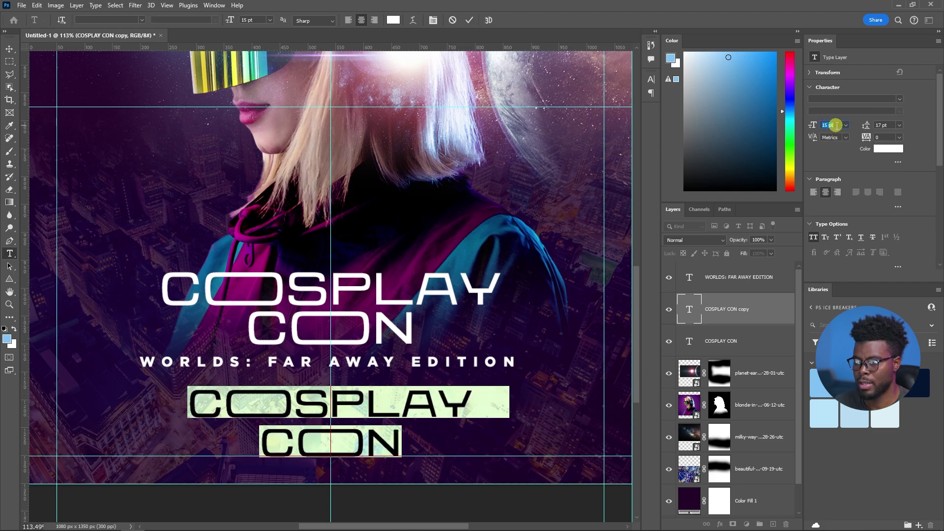
pyautogui.scroll(-1, 305, 389)
pyautogui.moveTo(301, 388); pyautogui.dragTo(427, 382)
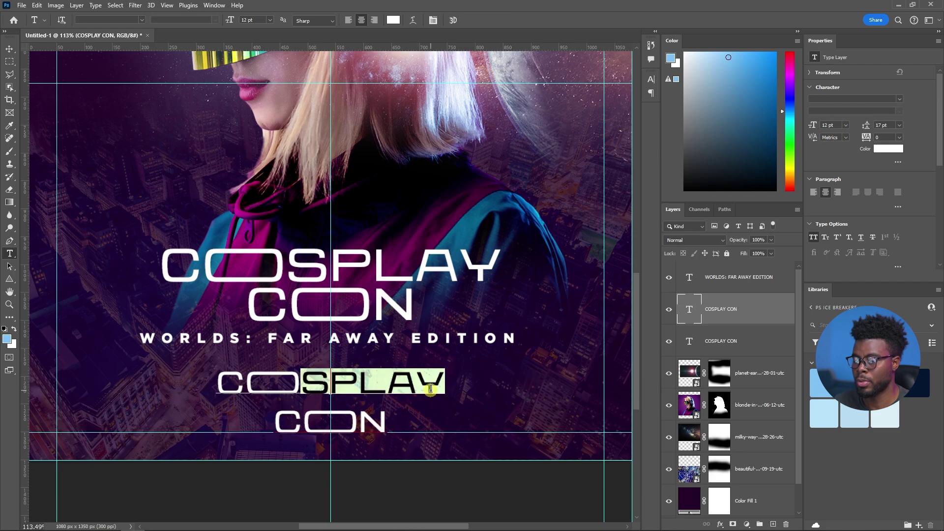
pyautogui.write('MING SOON')
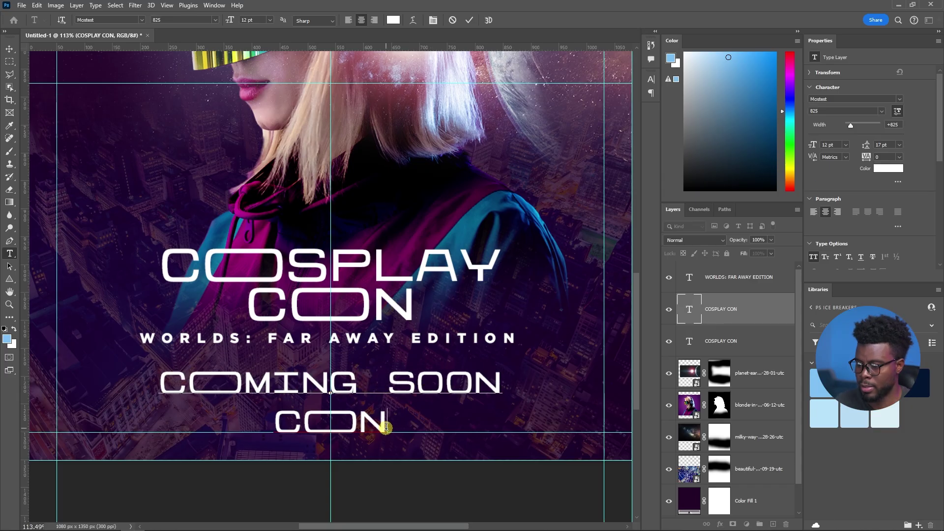
pyautogui.moveTo(386, 427); pyautogui.dragTo(256, 418)
pyautogui.press('BackSpace')
pyautogui.press('BackSpace')
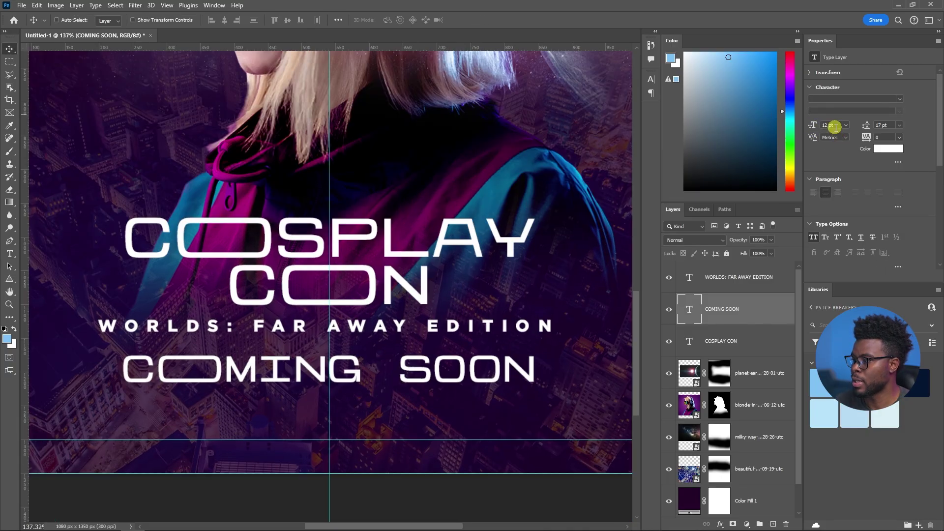
# Step: Reduce COMING SOON to 8 pt and move it up closer to the subtitle
pyautogui.click(834, 126)
pyautogui.press('Down')
pyautogui.press('Down')
pyautogui.press('Down')
pyautogui.press('Down')
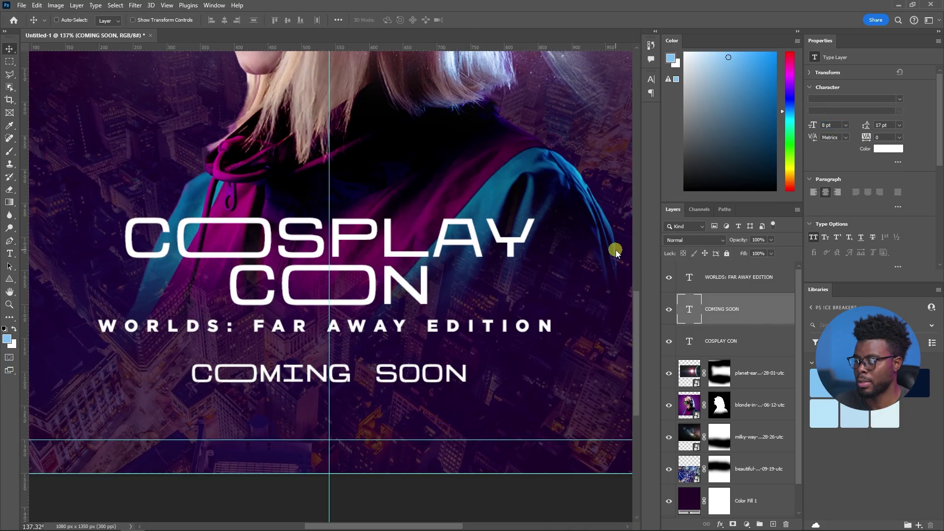
pyautogui.scroll(-3, 327, 236)
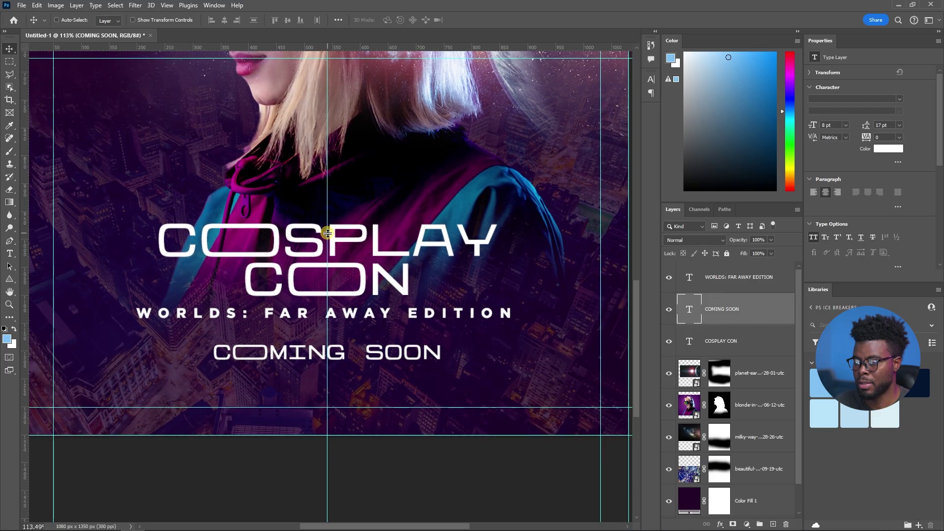
pyautogui.scroll(3, 372, 344)
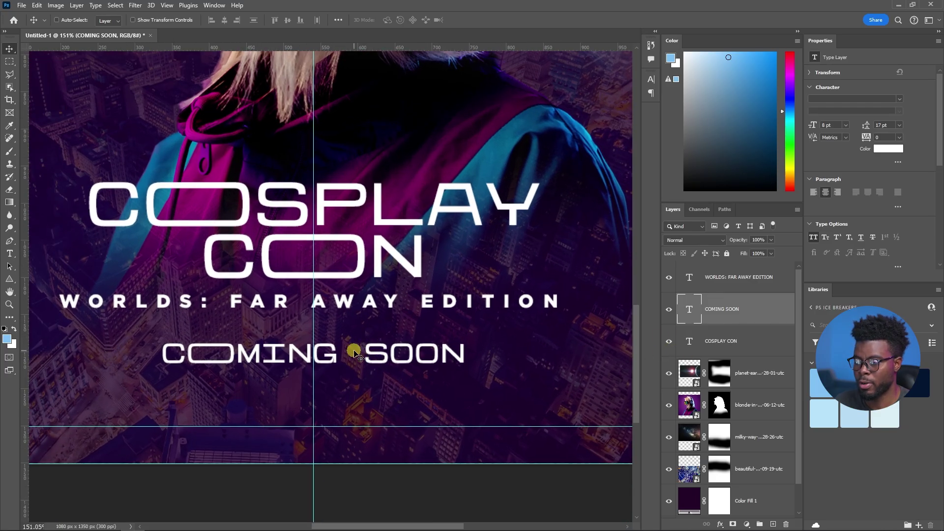
pyautogui.moveTo(354, 352); pyautogui.dragTo(354, 338)
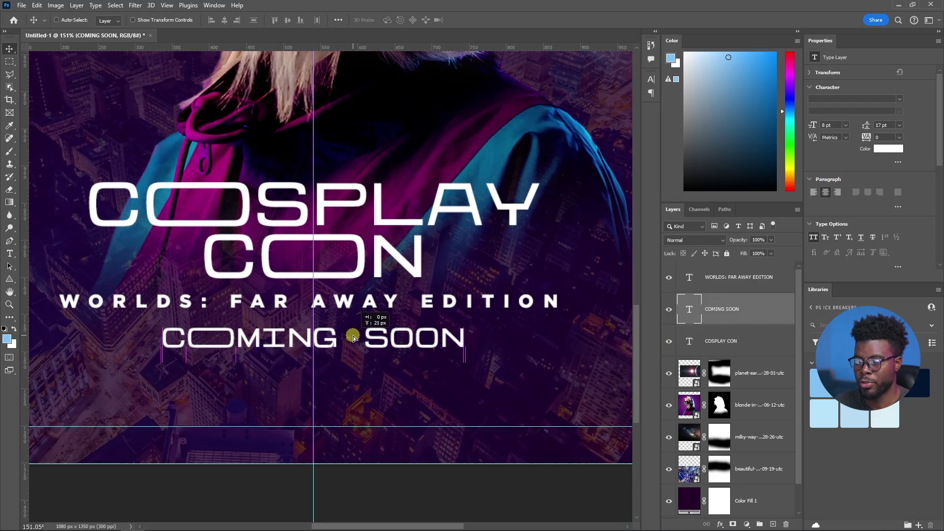
# Step: Align the title, subtitle and COMING SOON layers on their horizontal centres
pyautogui.click(721, 284)
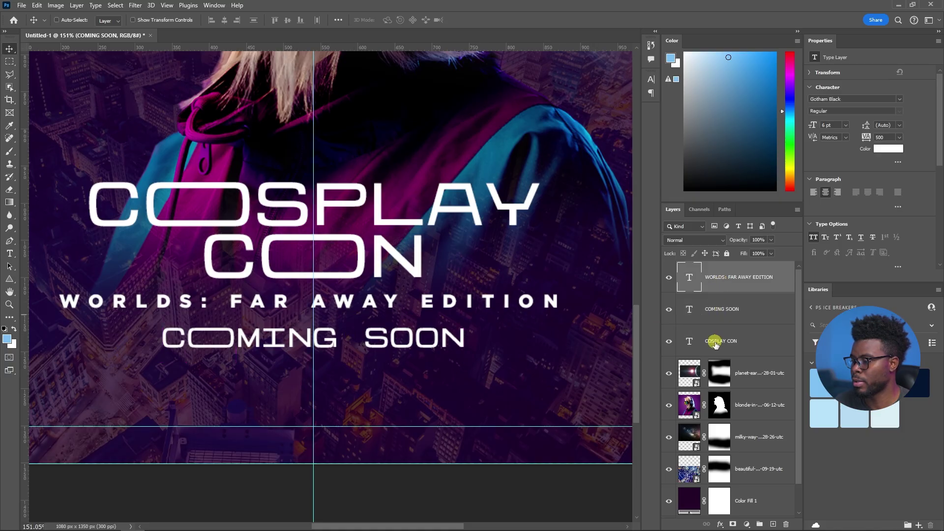
pyautogui.keyDown('shift'); pyautogui.click(715, 340); pyautogui.keyUp('shift')
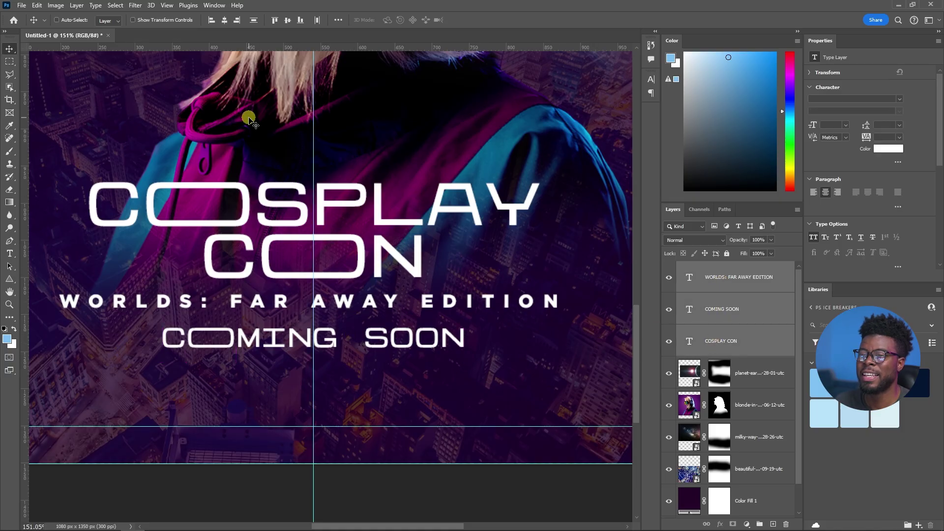
pyautogui.click(254, 21)
pyautogui.hotkey('ctrl', '0')
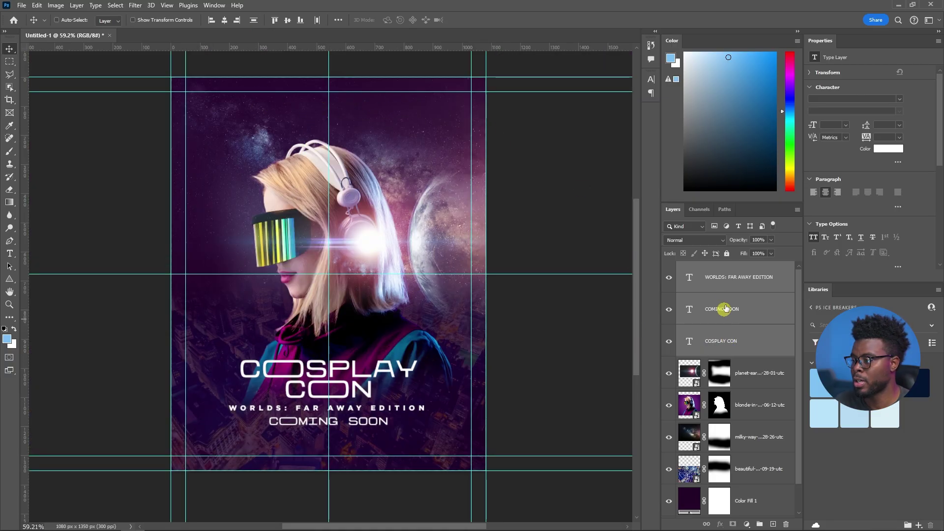
# Step: Duplicate the subtitle to the top guide and retype it 'RANDOM EVENT CO NAME PRESENTS.'
pyautogui.click(726, 289)
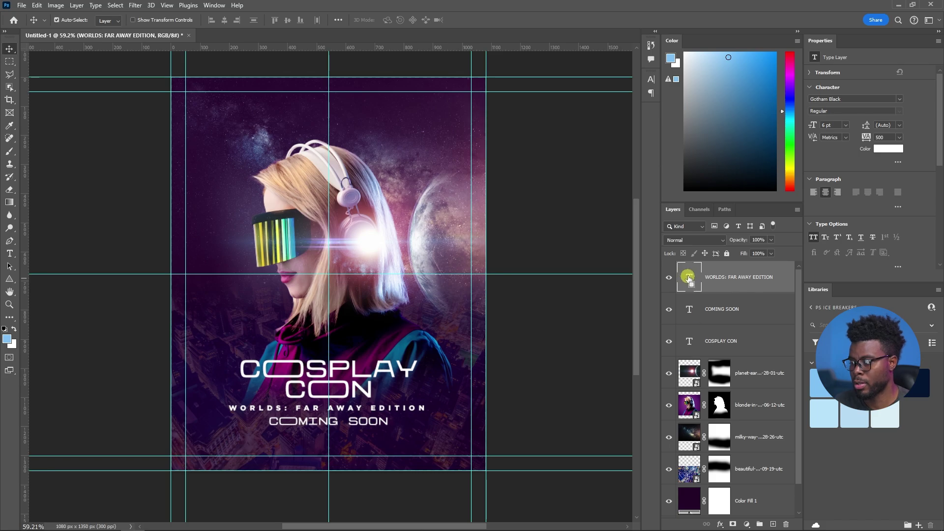
pyautogui.hotkey('ctrl', 'j')
pyautogui.moveTo(347, 417); pyautogui.dragTo(348, 100)
pyautogui.scroll(3, 348, 93)
pyautogui.doubleClick(348, 92)
pyautogui.hotkey('ctrl', 'a')
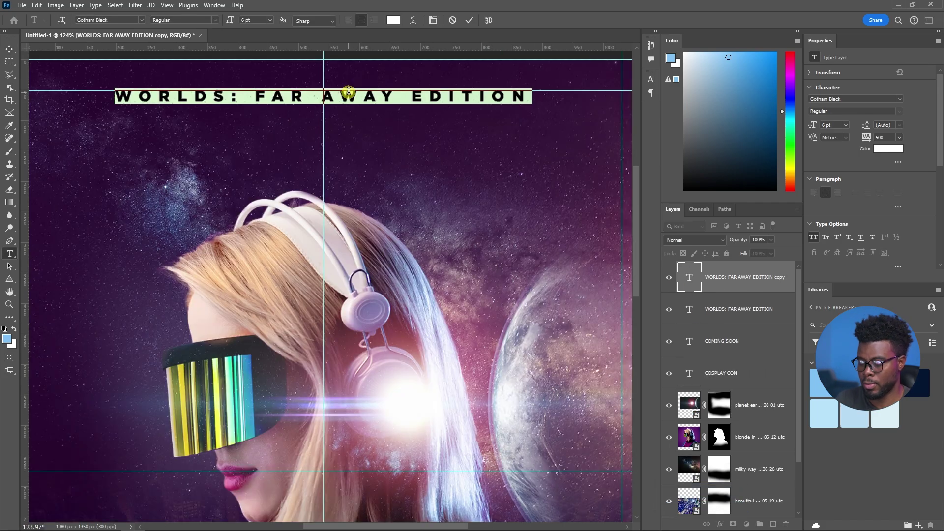
pyautogui.write('RANDOM')
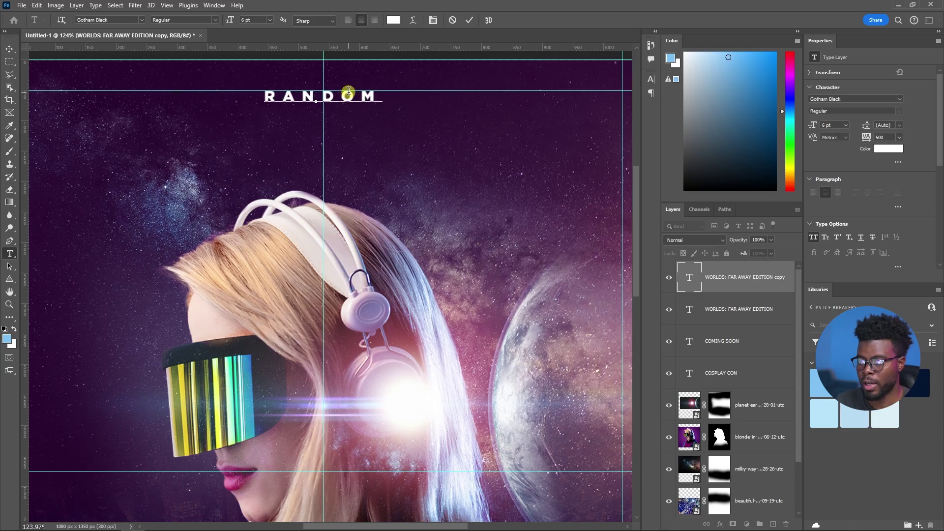
pyautogui.write(' EVENT C')
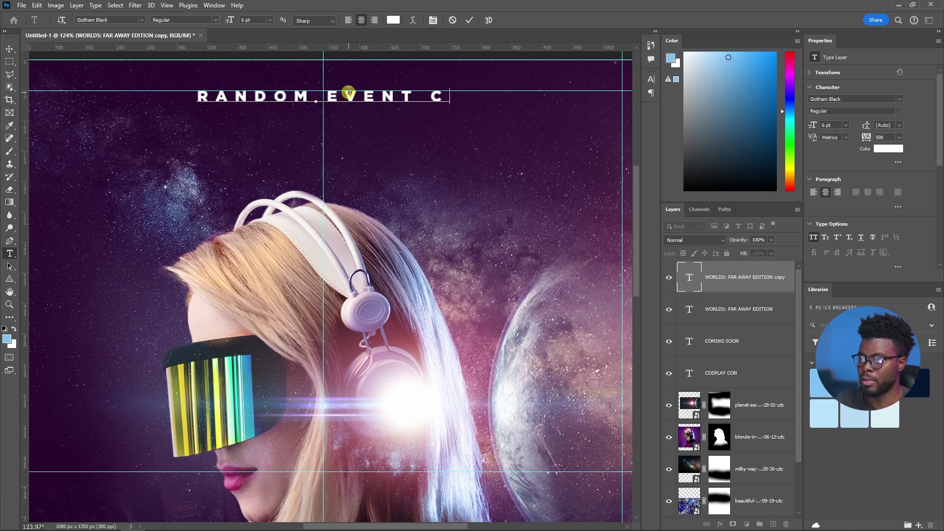
pyautogui.write('O NAME')
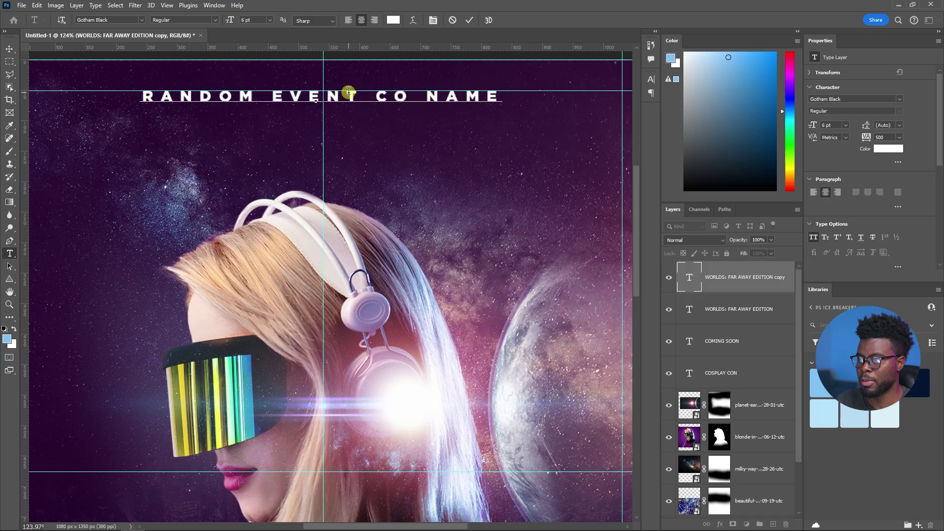
pyautogui.write(' PRESENTS')
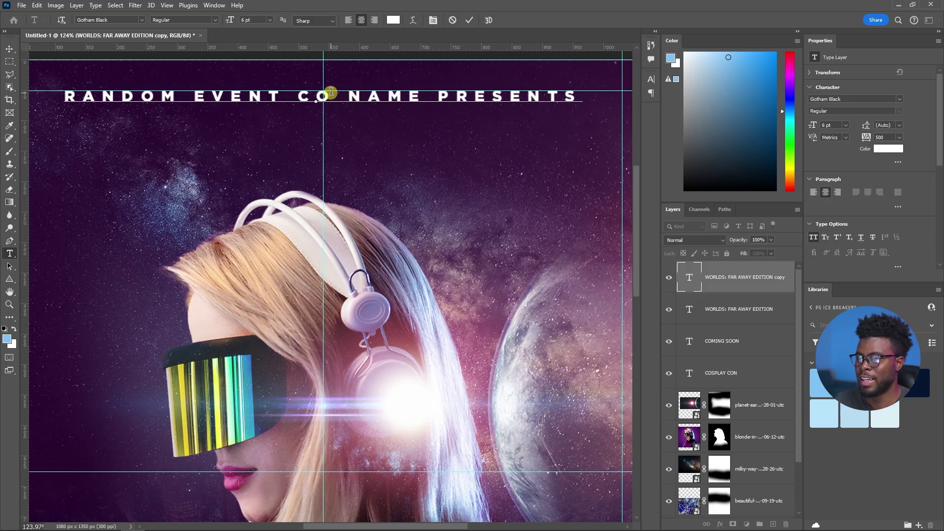
pyautogui.write('.')
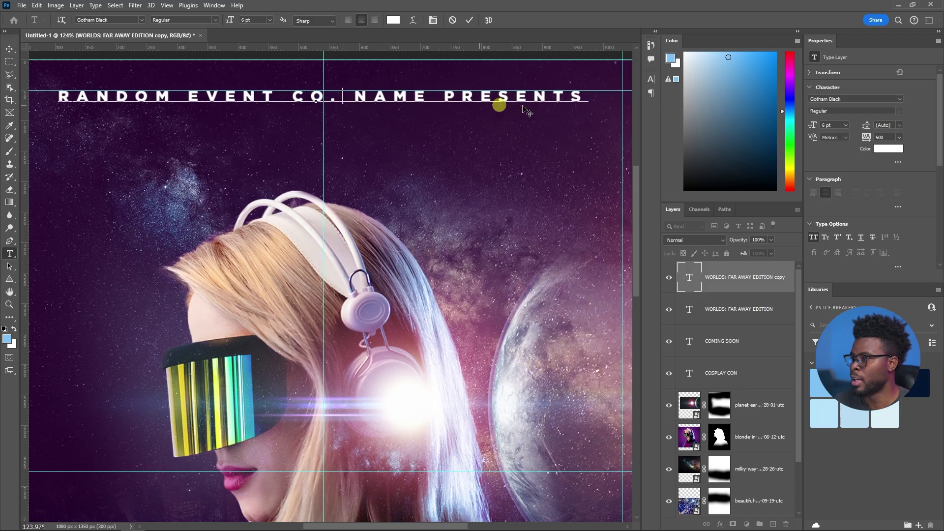
# Step: Shrink the presenter line to 3 pt and nudge it to horizontal centre
pyautogui.hotkey('ctrl', 'a')
pyautogui.write('4')
pyautogui.press('Return')
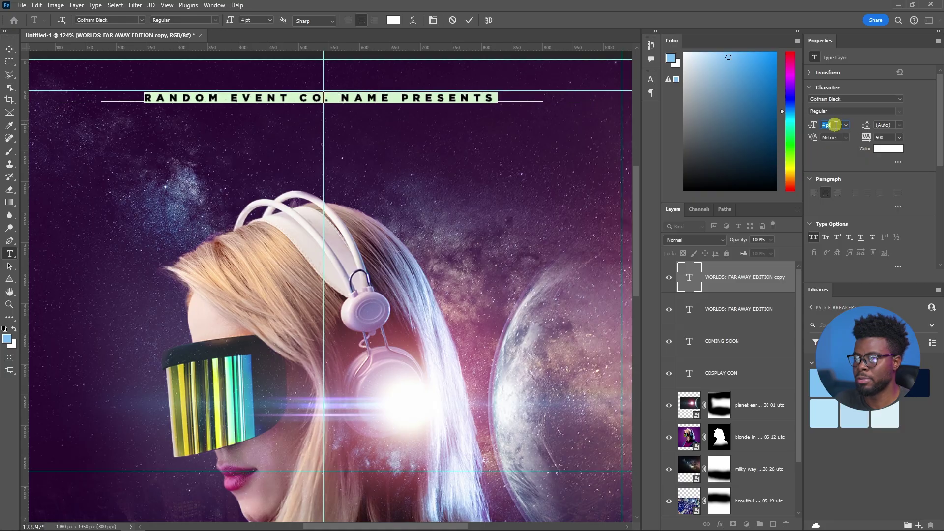
pyautogui.write('3')
pyautogui.press('Return')
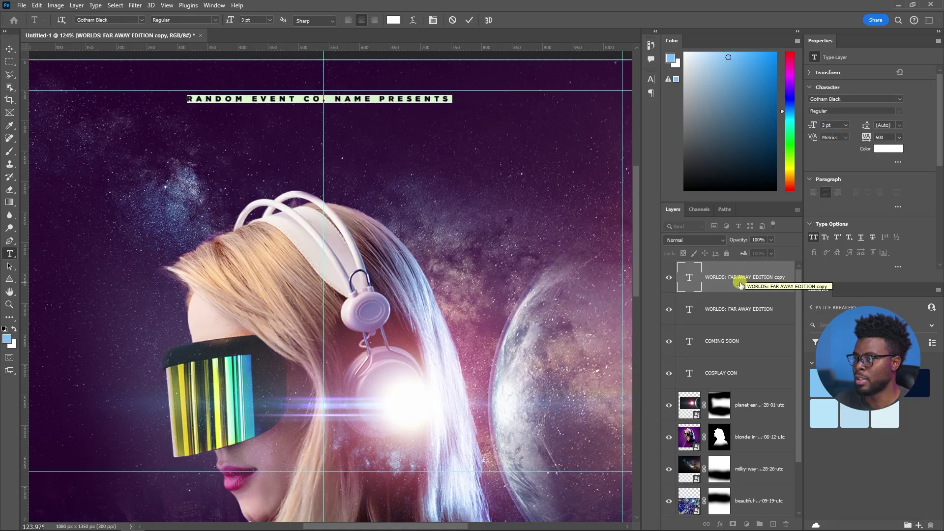
pyautogui.click(343, 146)
pyautogui.press('v')
pyautogui.moveTo(352, 96); pyautogui.dragTo(355, 95)
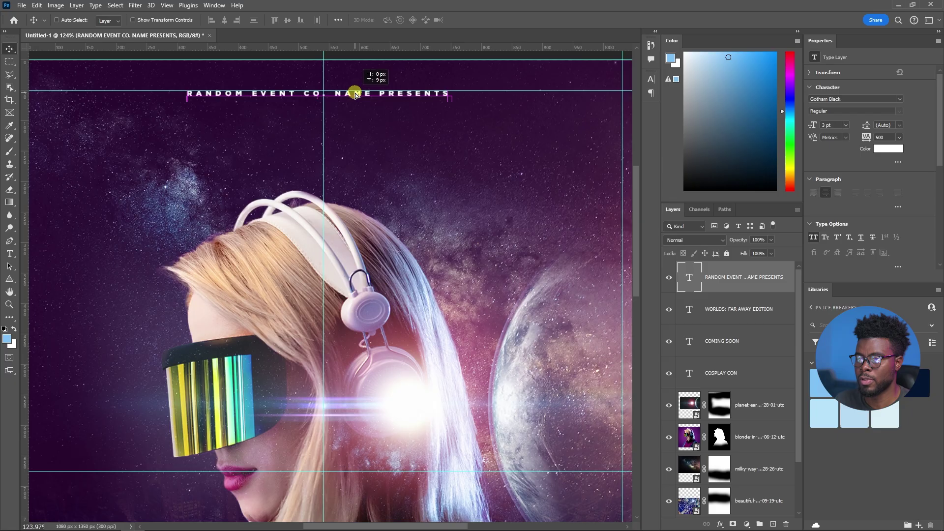
pyautogui.keyDown('alt'); pyautogui.scroll(-4, 358, 95); pyautogui.keyUp('alt')
pyautogui.keyDown('alt'); pyautogui.scroll(1, 316, 127); pyautogui.keyUp('alt')
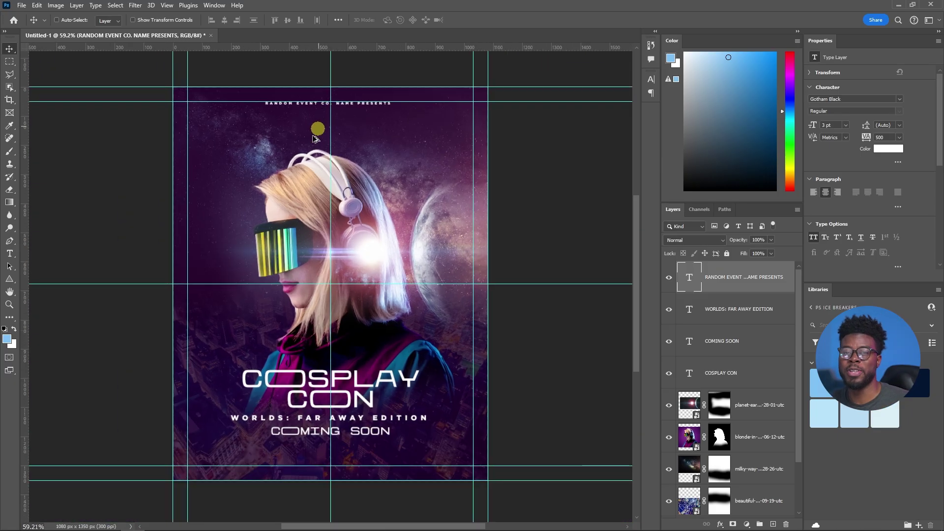